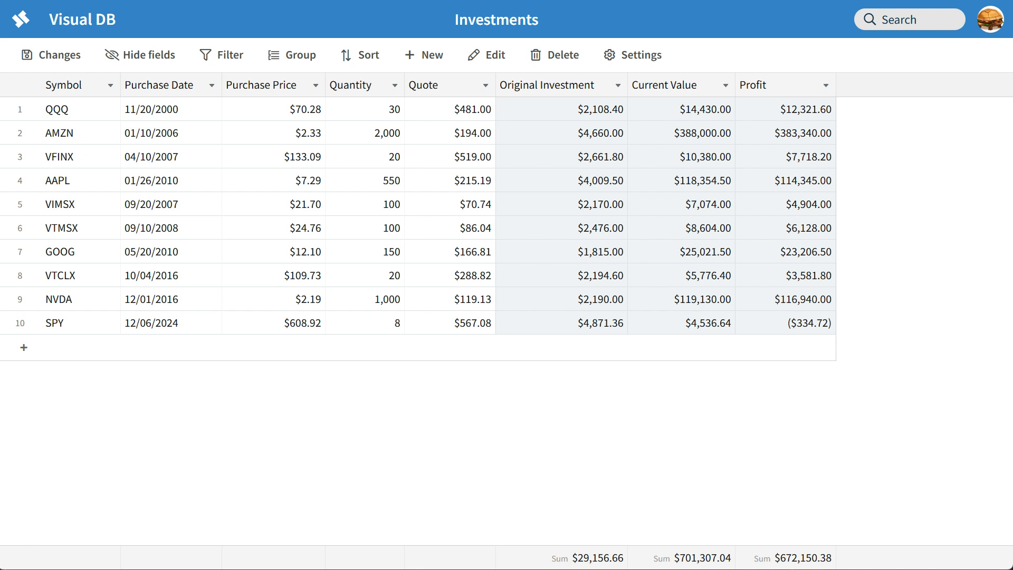
Examine each field of the QQQ investment, from Symbol through the calculated Profit column.
left_click(81, 109)
left_click(171, 109)
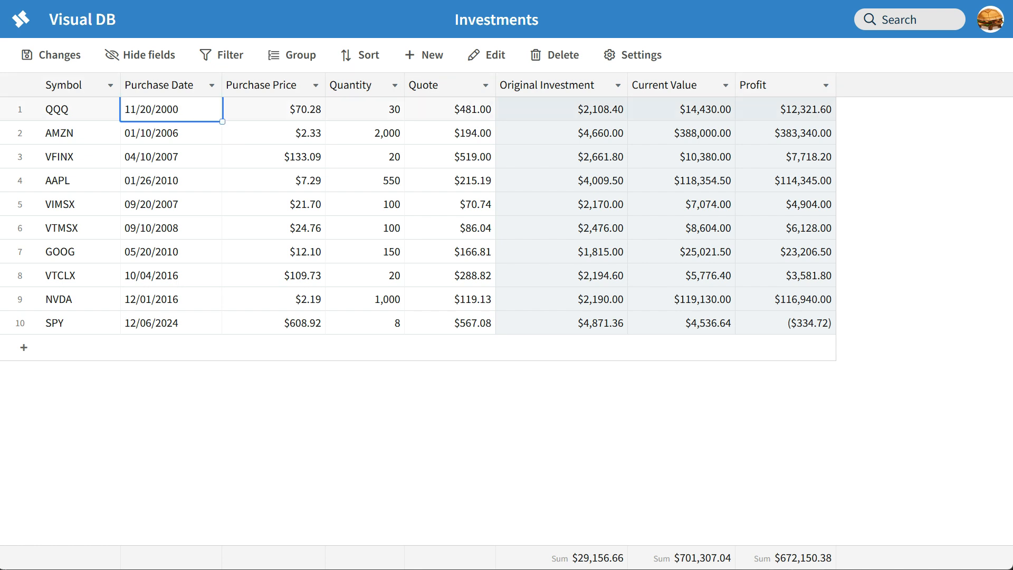
left_click(274, 109)
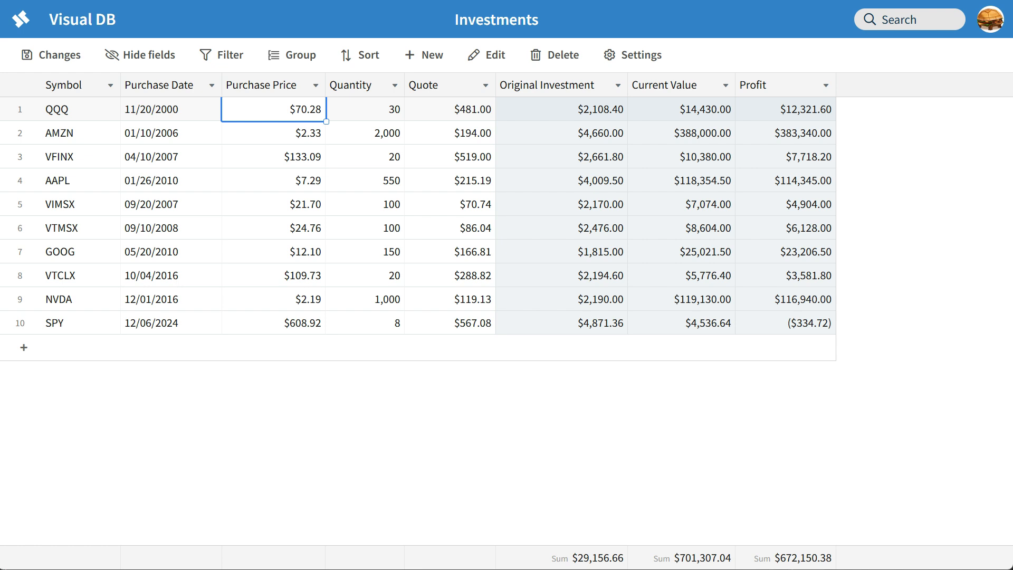
left_click(364, 109)
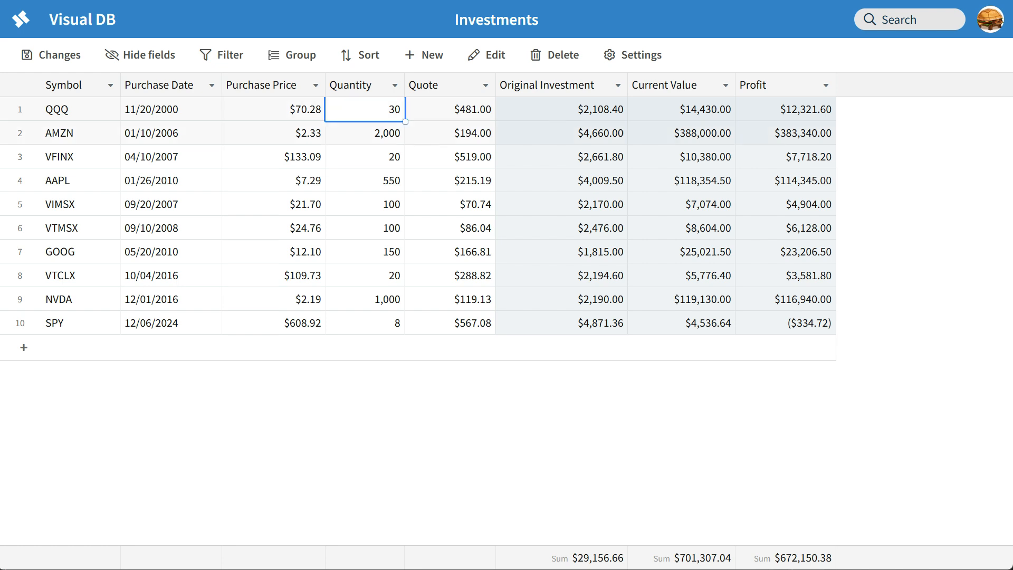
left_click(449, 110)
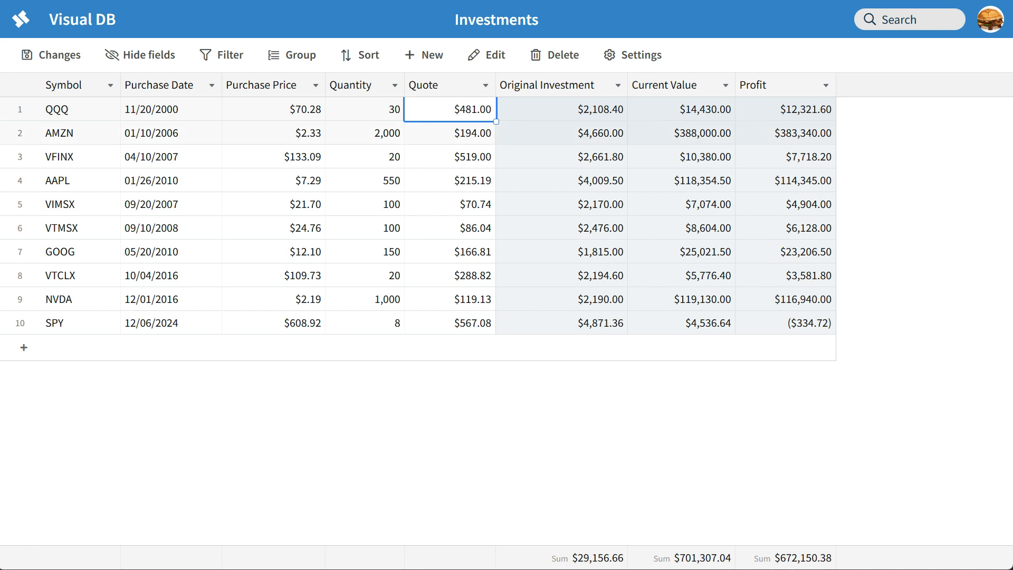
left_click(561, 109)
left_click(681, 109)
left_click(785, 109)
Compare the QQQ record's Original Investment, Current Value and Profit with the Quantity, Purchase Price and Quote they are calculated from.
left_click(562, 109)
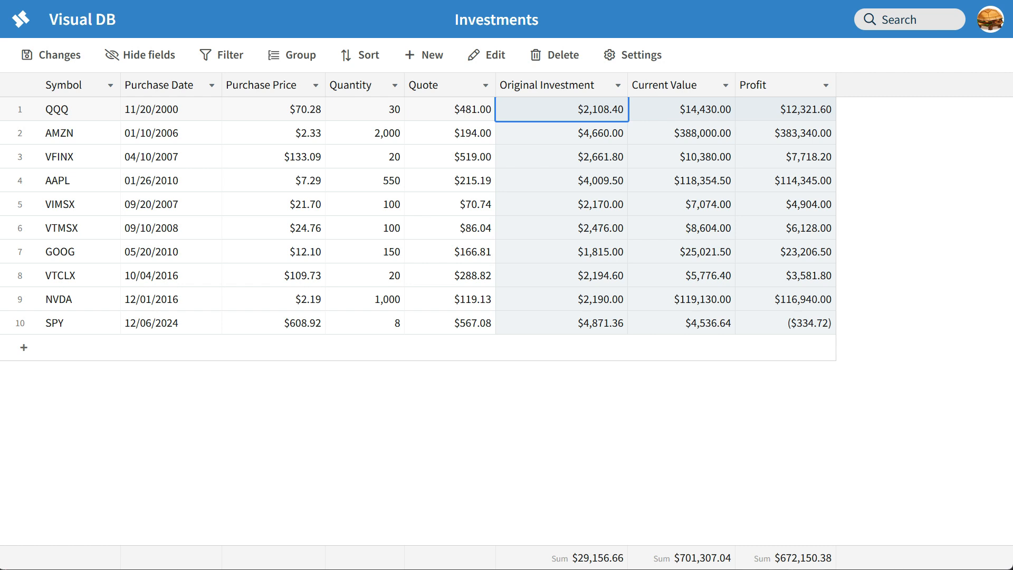
left_click(365, 110)
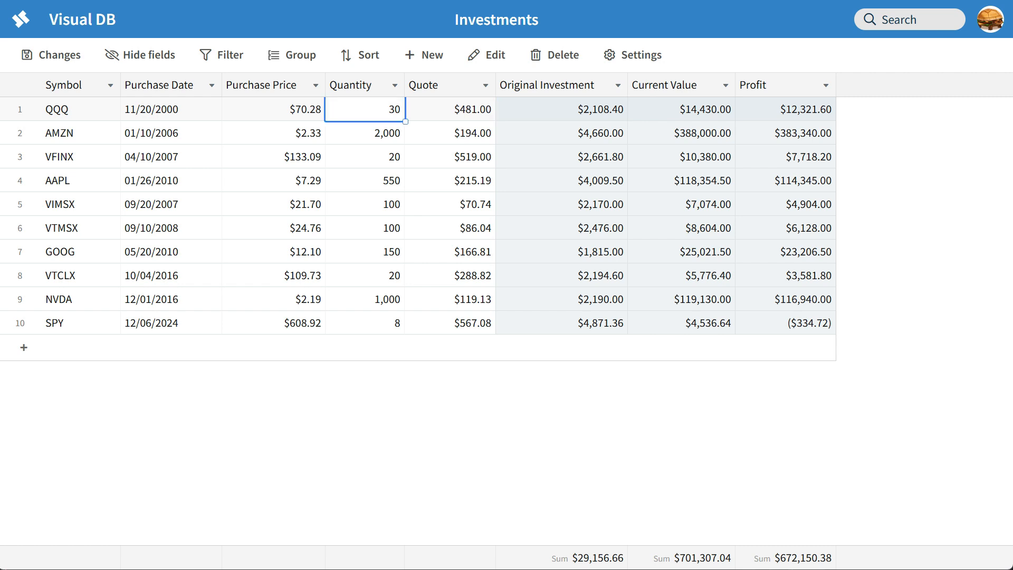
left_click(273, 110)
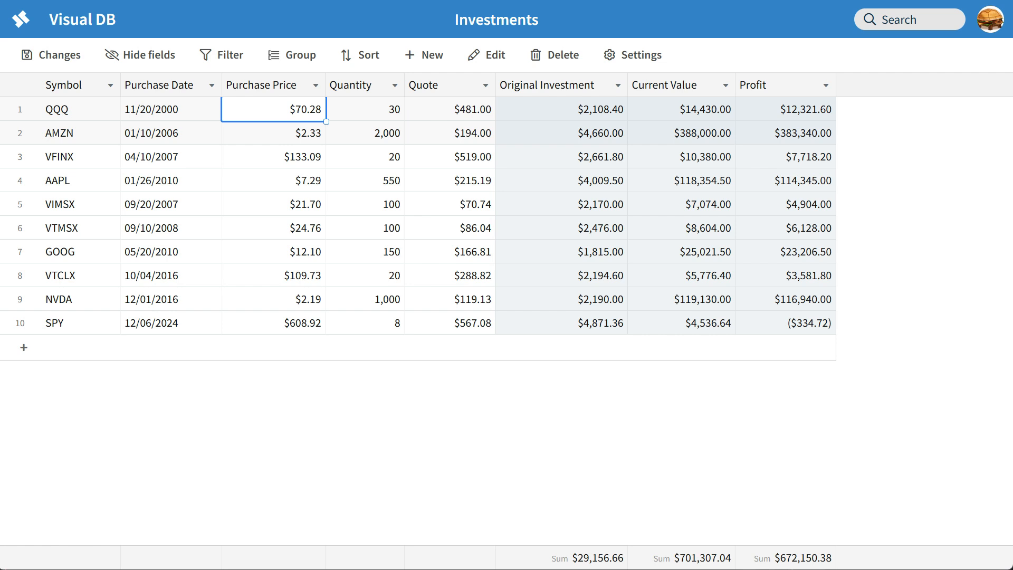
left_click(681, 109)
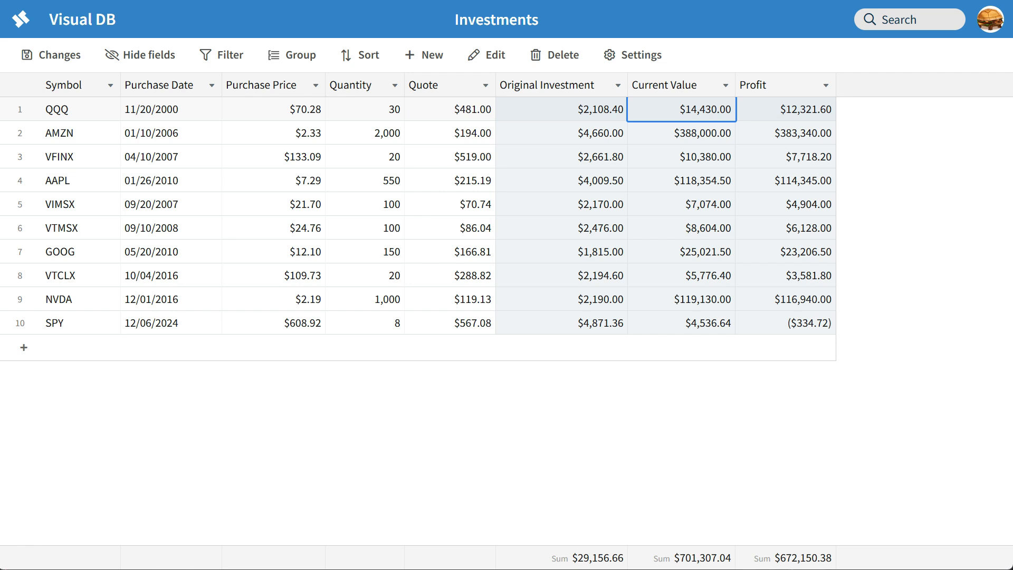
left_click(450, 109)
left_click(364, 109)
left_click(681, 109)
left_click(784, 109)
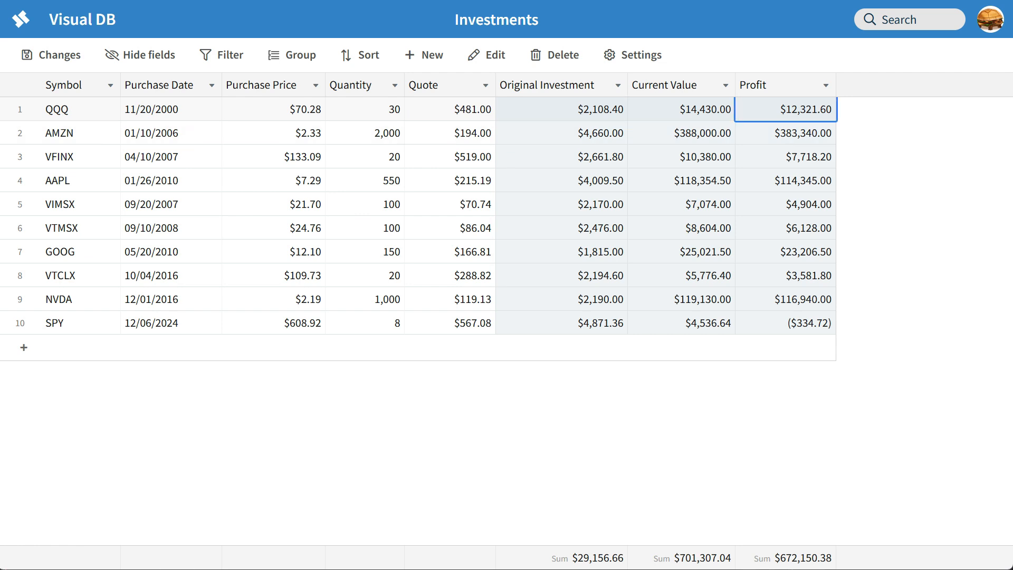
left_click(681, 109)
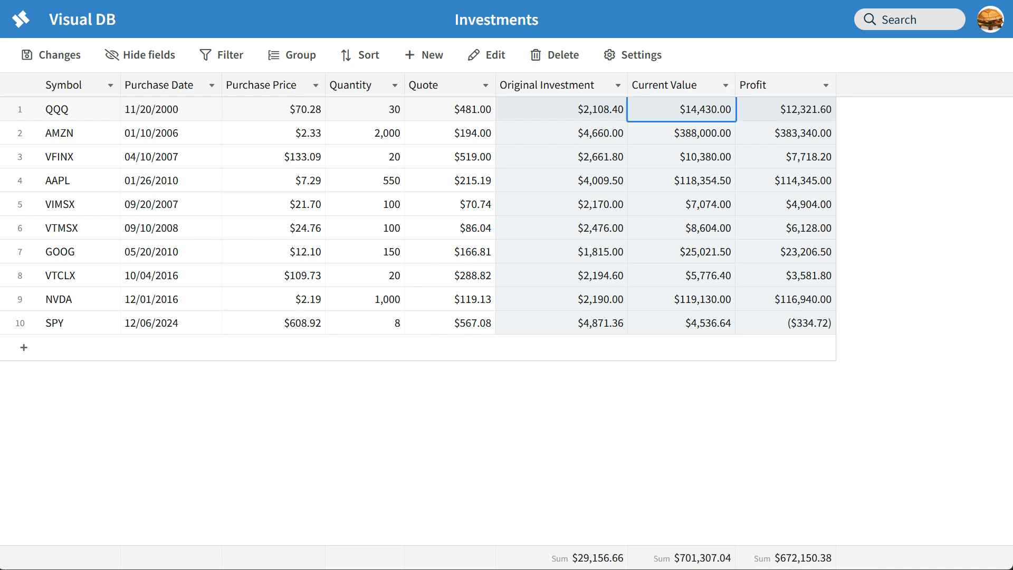
Examine how the calculated Profit values are formatted, comparing the SPY record with the records above it.
left_click(786, 323)
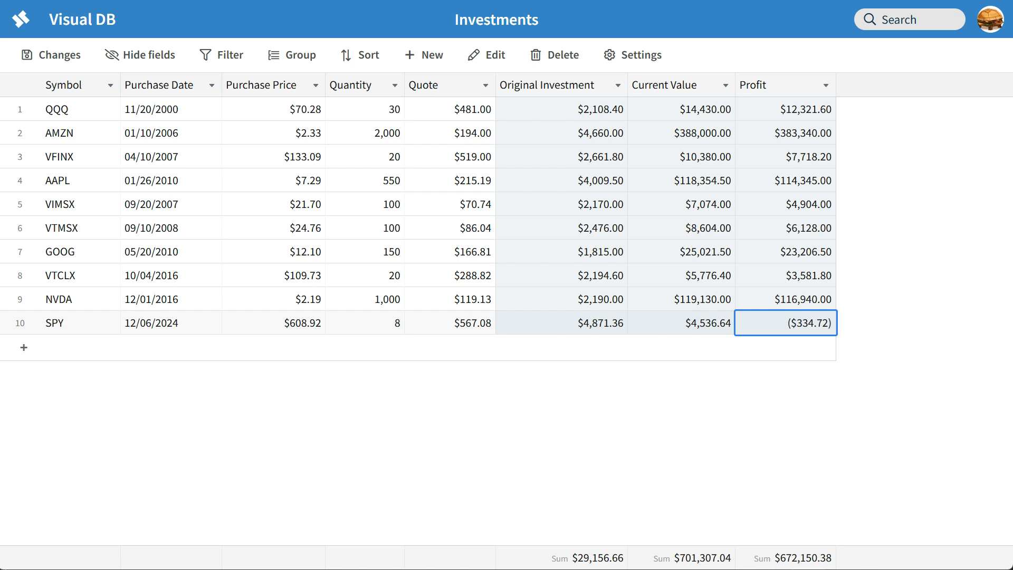
key("Up")
key("Up")
key("Up")
key("Up")
key("Up")
key("Up")
key("Up")
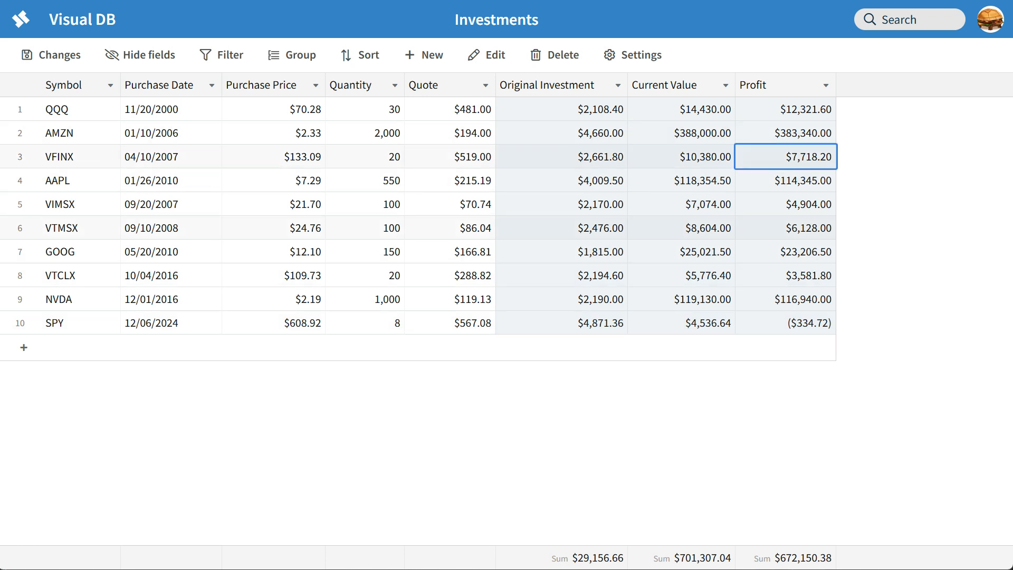
left_click(785, 323)
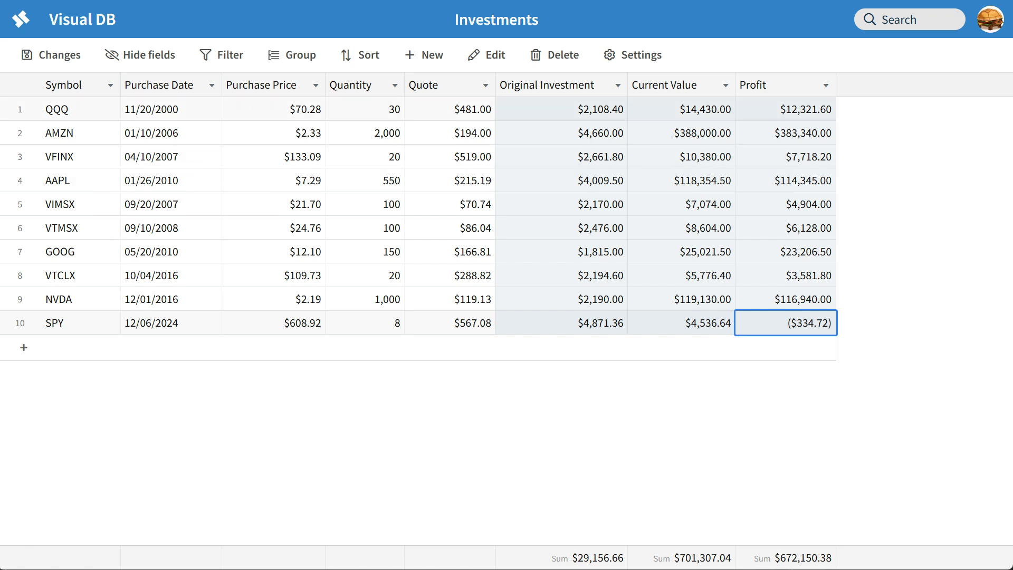
Review the Original Investment values of AMZN and QQQ, tracing the QQQ one back to its Quantity and Purchase Price.
left_click(561, 133)
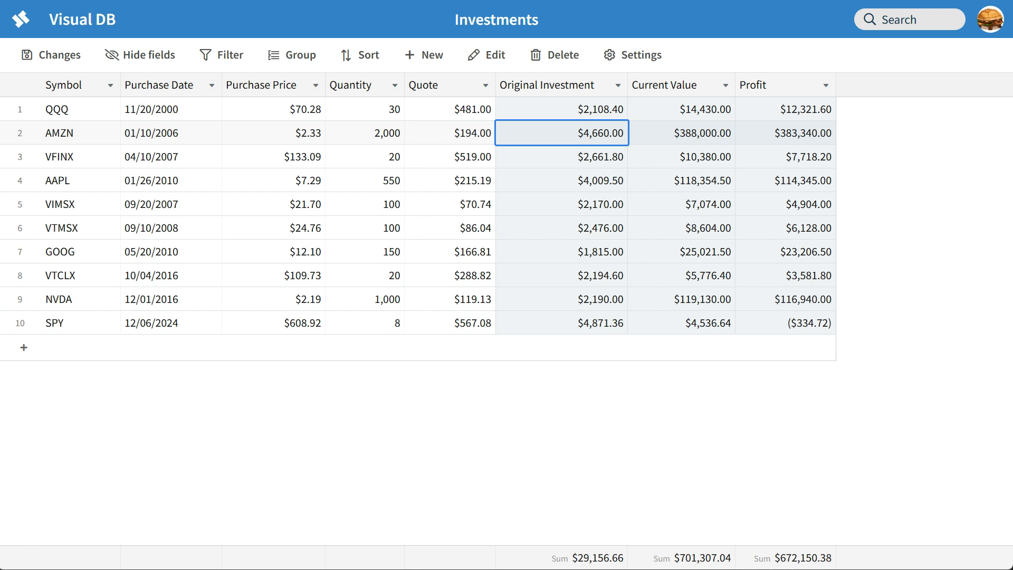
left_click(561, 109)
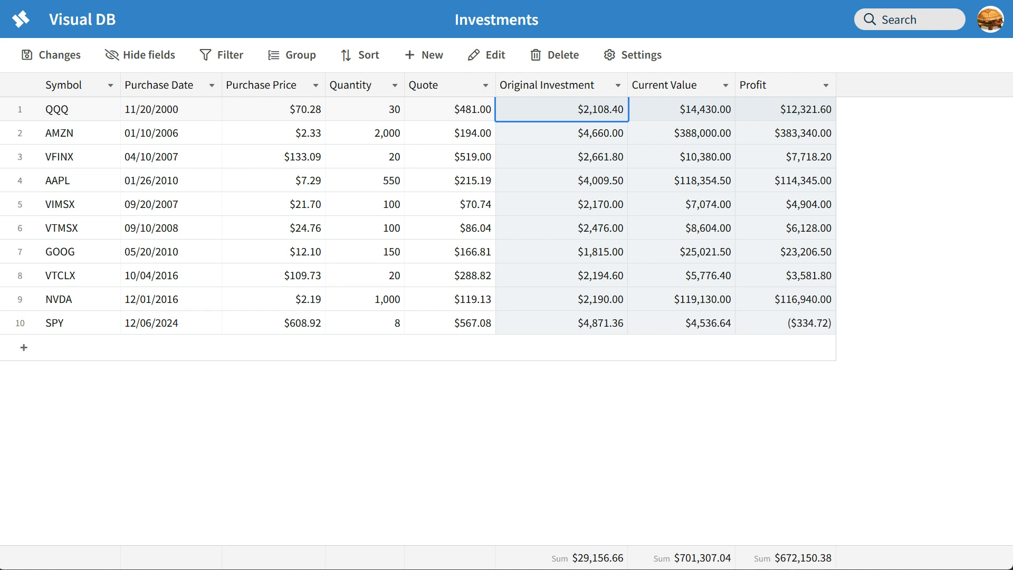
left_click(365, 110)
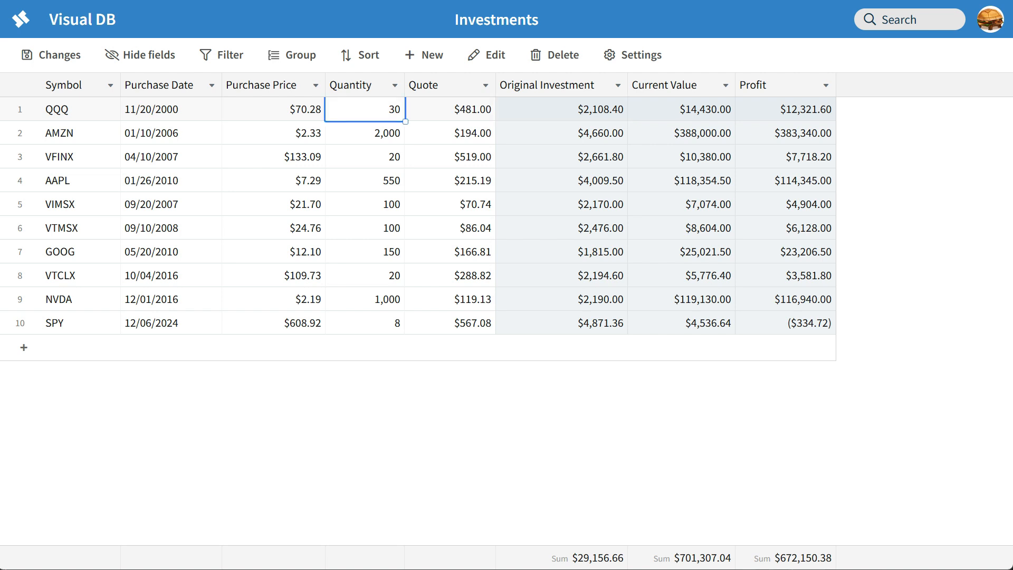
left_click(562, 109)
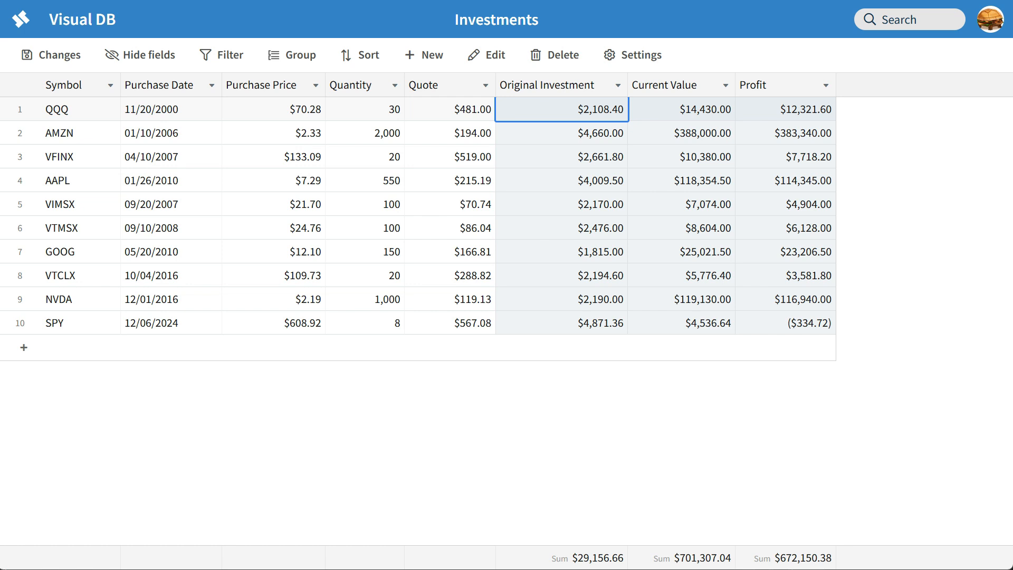
left_click(273, 110)
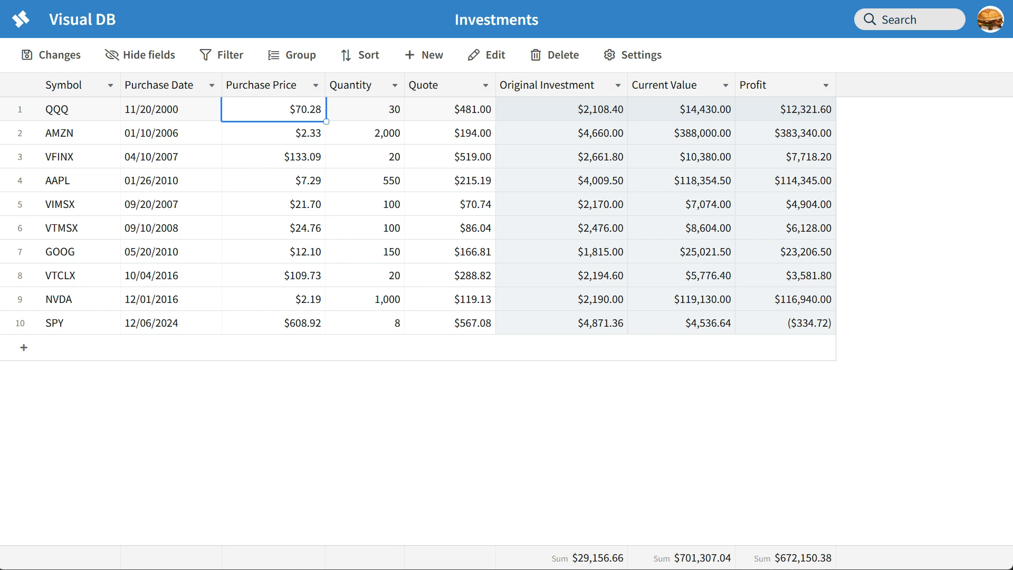
left_click(561, 109)
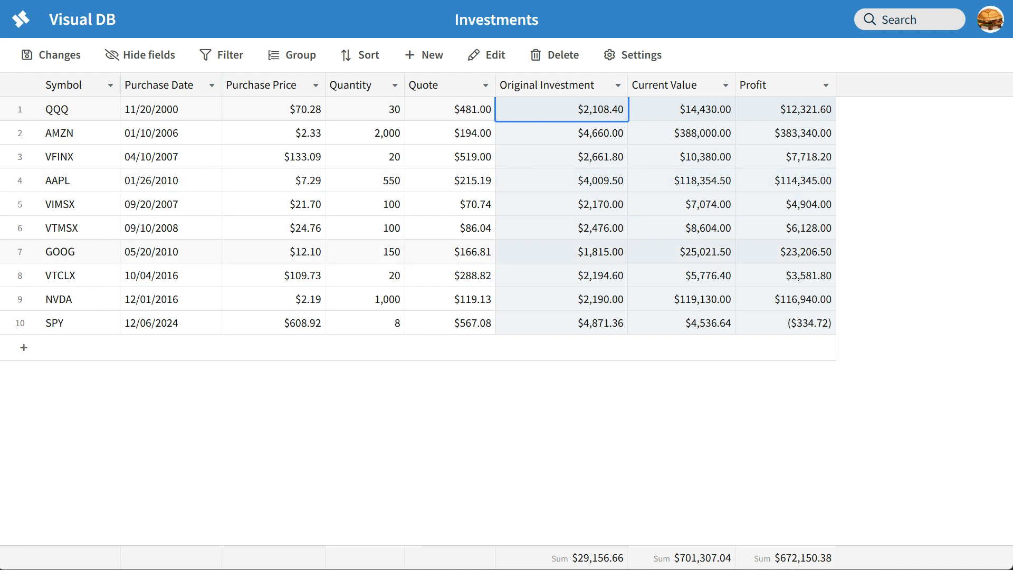
Set the VTCLX quote to 300 and check its Current Value and Profit.
double_click(450, 275)
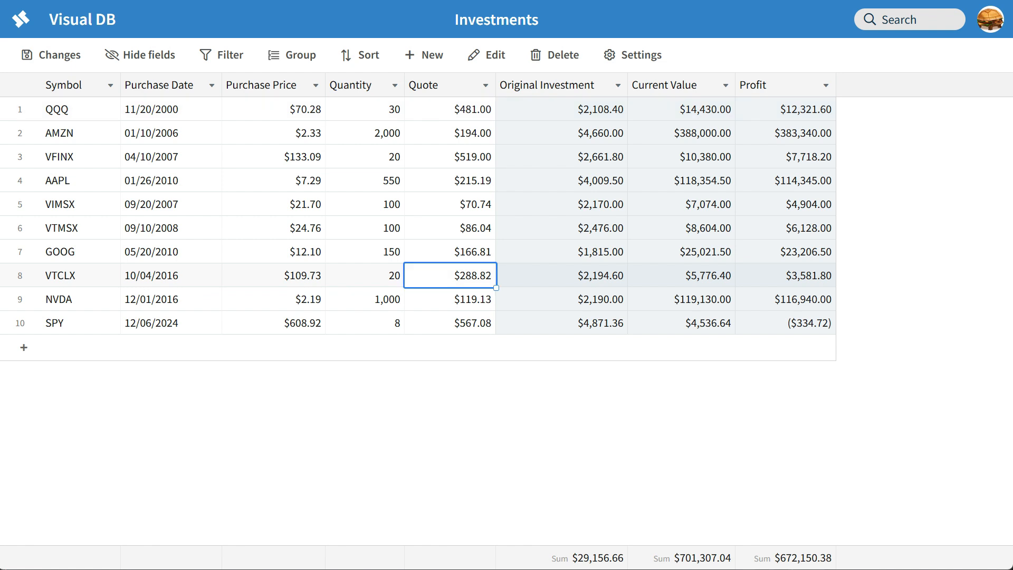
key("BackSpace")
key("BackSpace")
key("BackSpace")
key("BackSpace")
key("BackSpace")
key("BackSpace")
type("300")
key("Return")
left_click(681, 276)
left_click(785, 275)
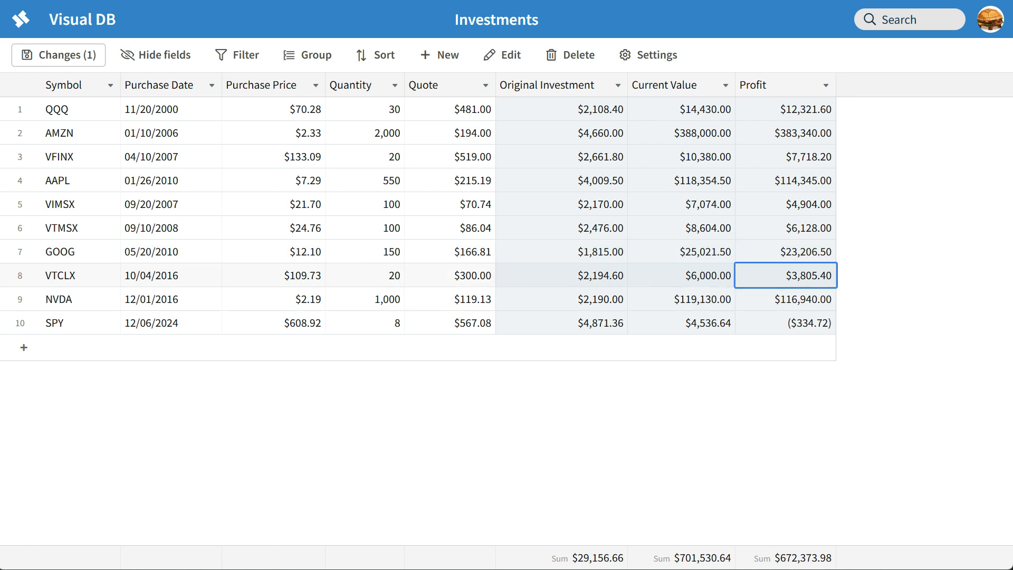
Set the VTCLX quote to 200.
double_click(450, 275)
key("BackSpace")
key("BackSpace")
key("BackSpace")
type("200")
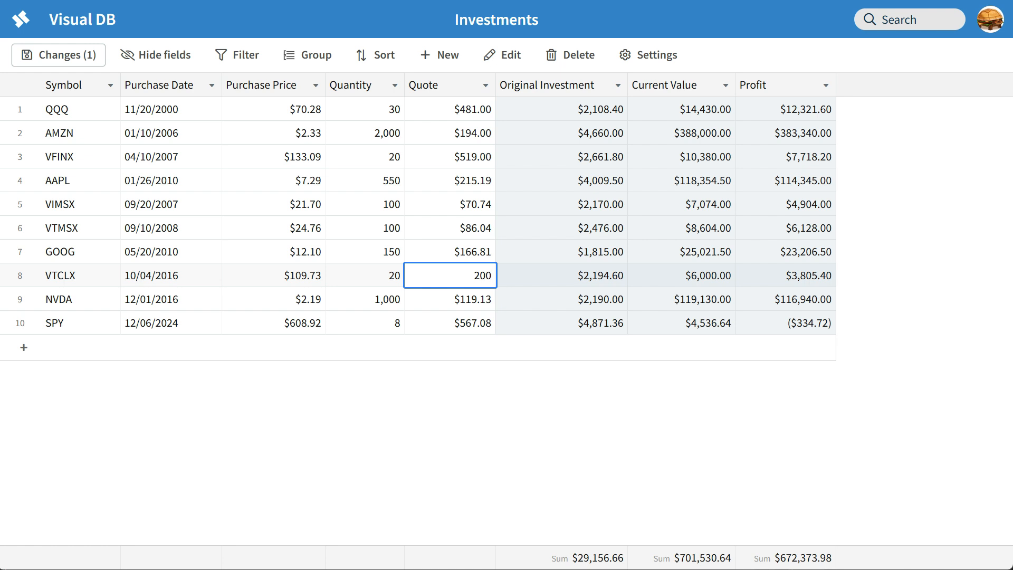
key("Return")
left_click(561, 299)
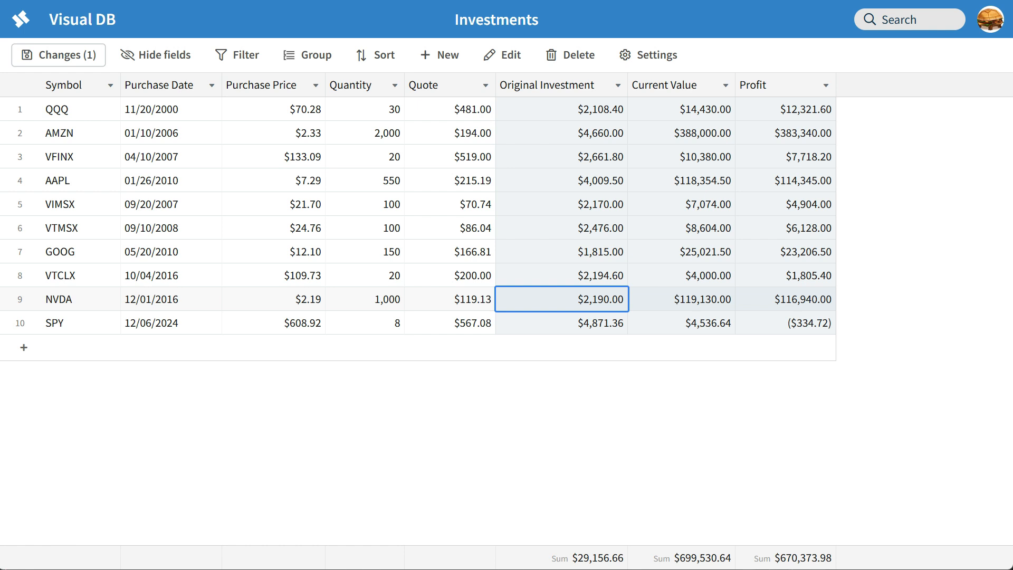
left_click(681, 157)
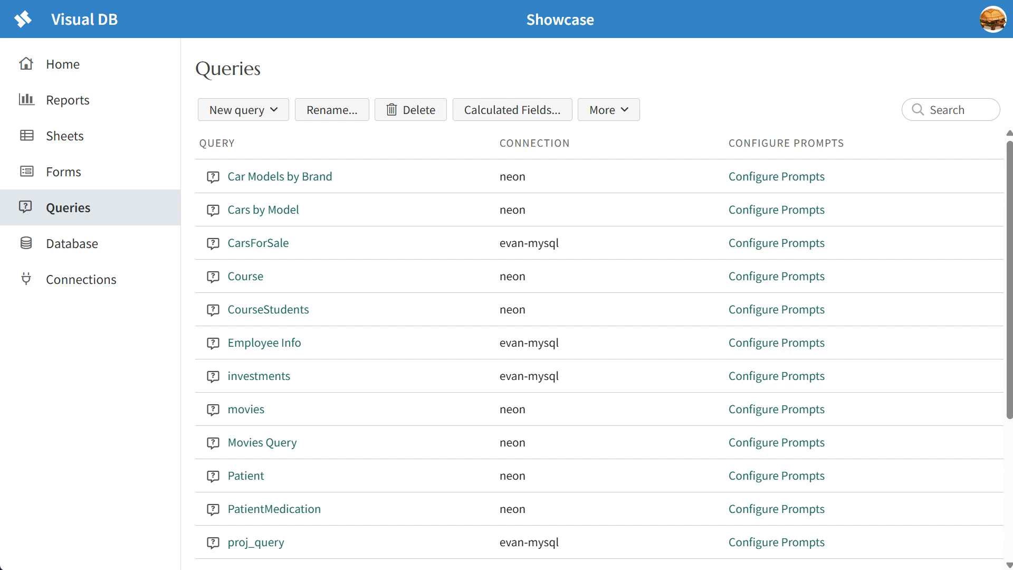
Create a Query Builder query named "Investment Query" on the evan-mysql connection.
left_click(243, 109)
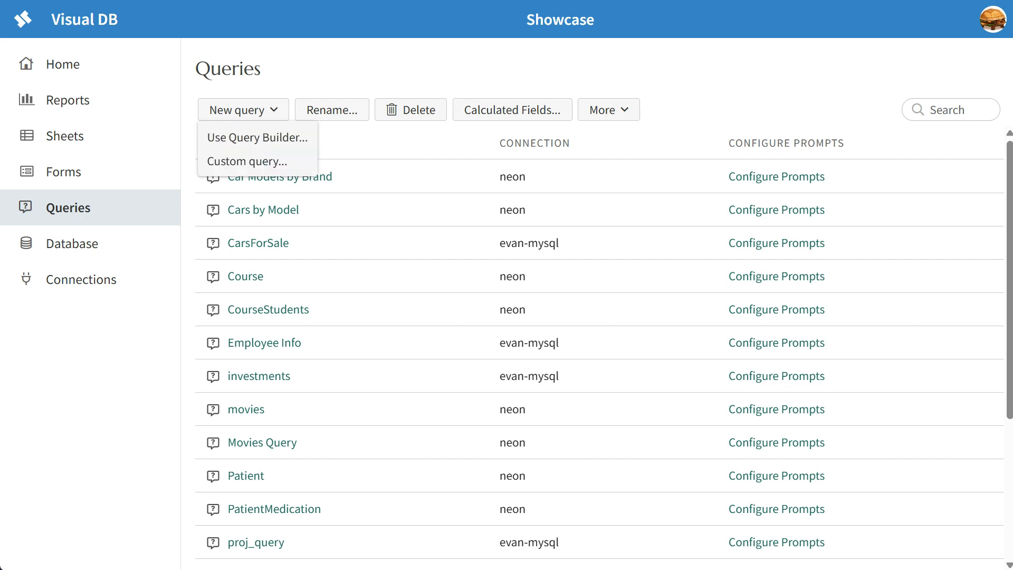
left_click(257, 137)
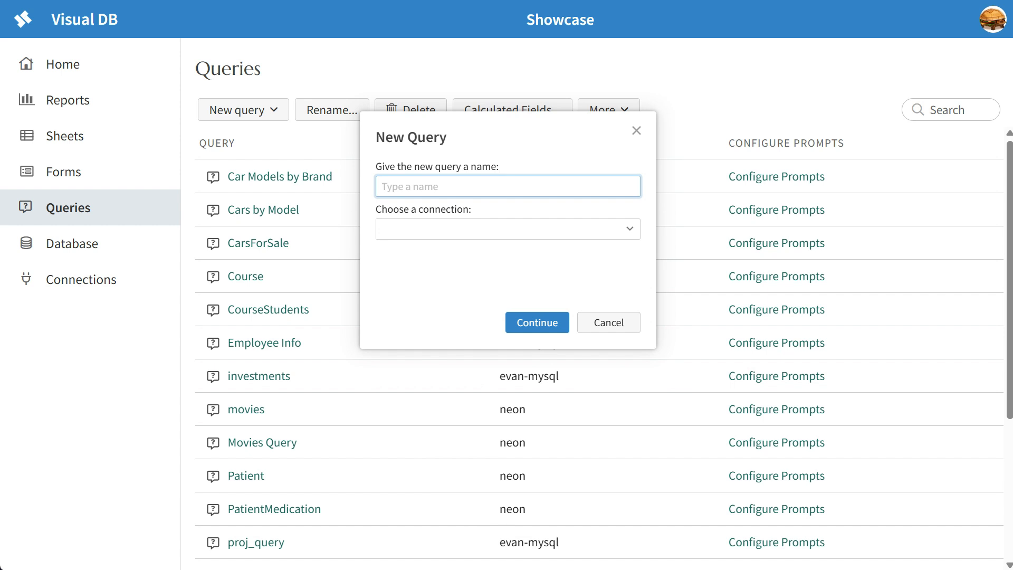
type("Investment Query")
left_click(630, 229)
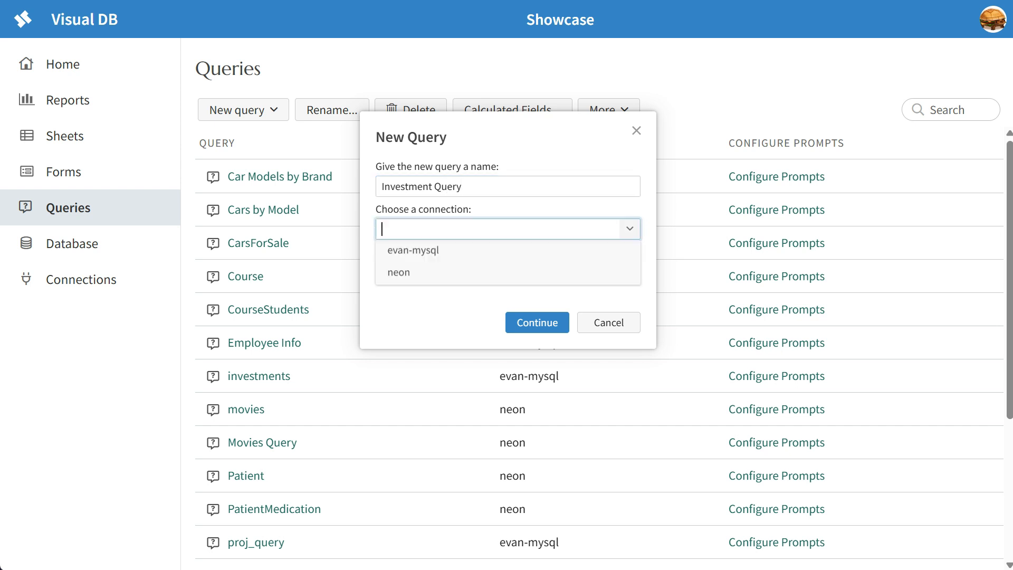
key("Return")
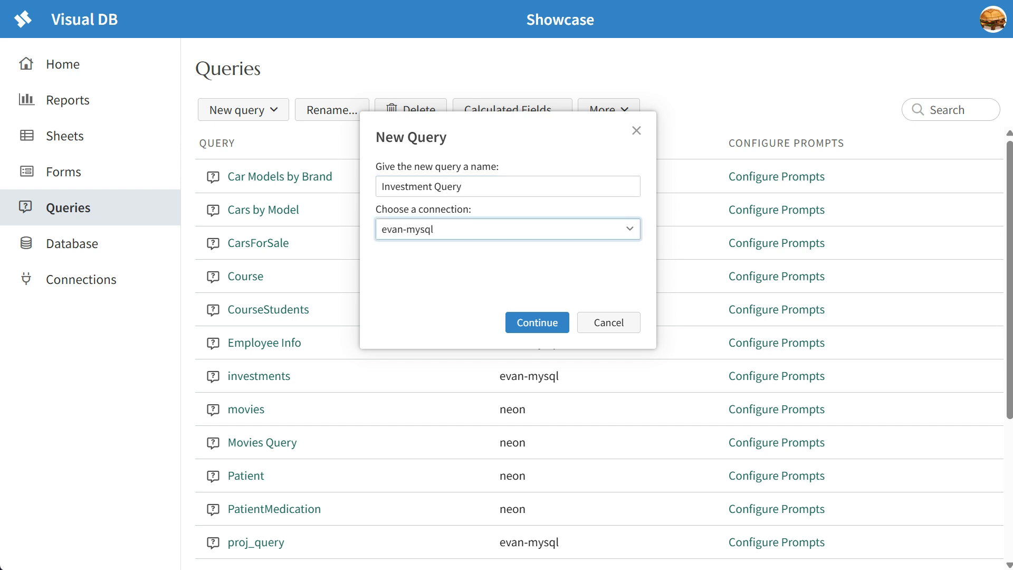
key("Return")
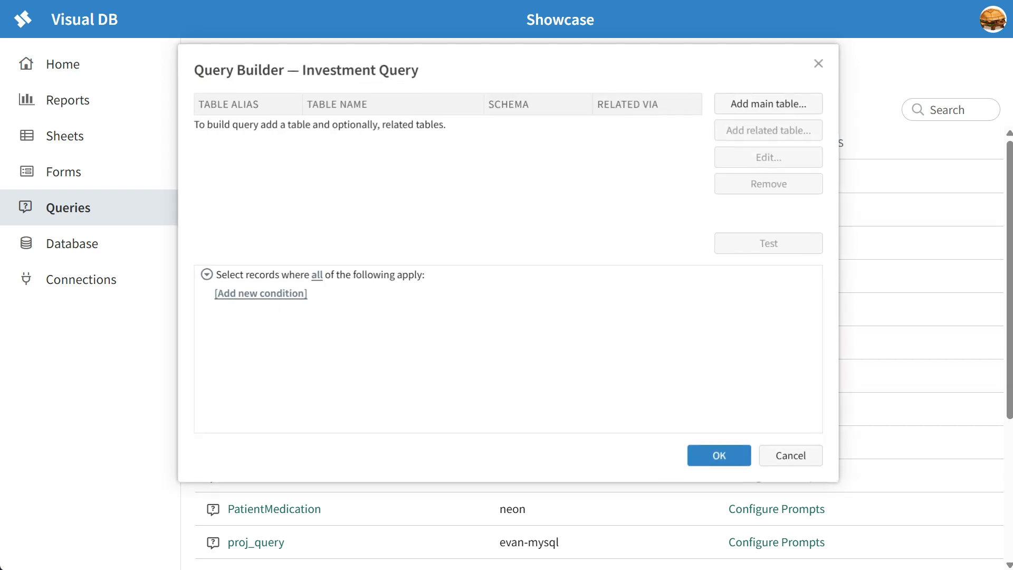
Add the investments table with all its columns as the query's main table and save the query.
left_click(767, 104)
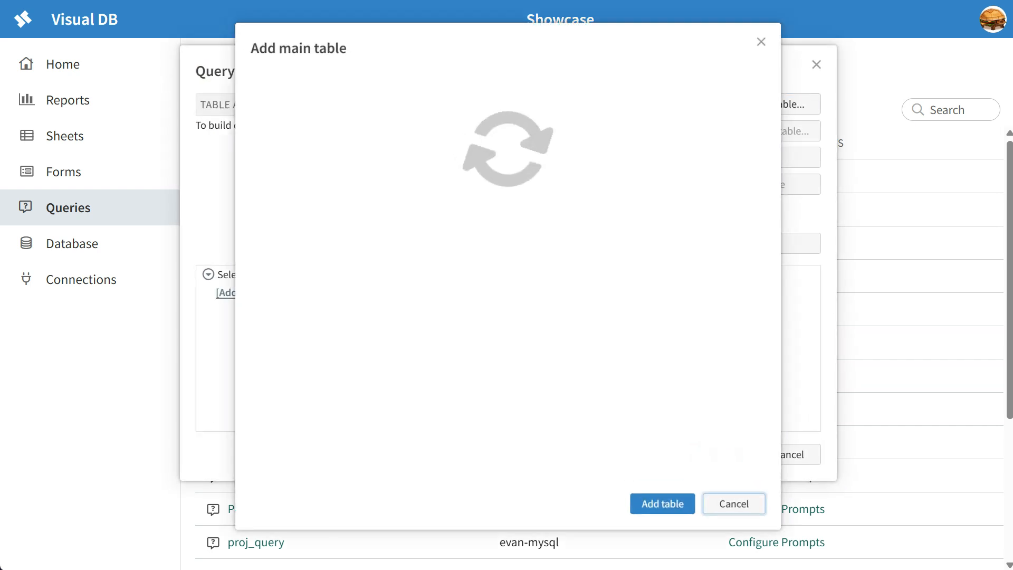
scroll(501, 173, "down", 5)
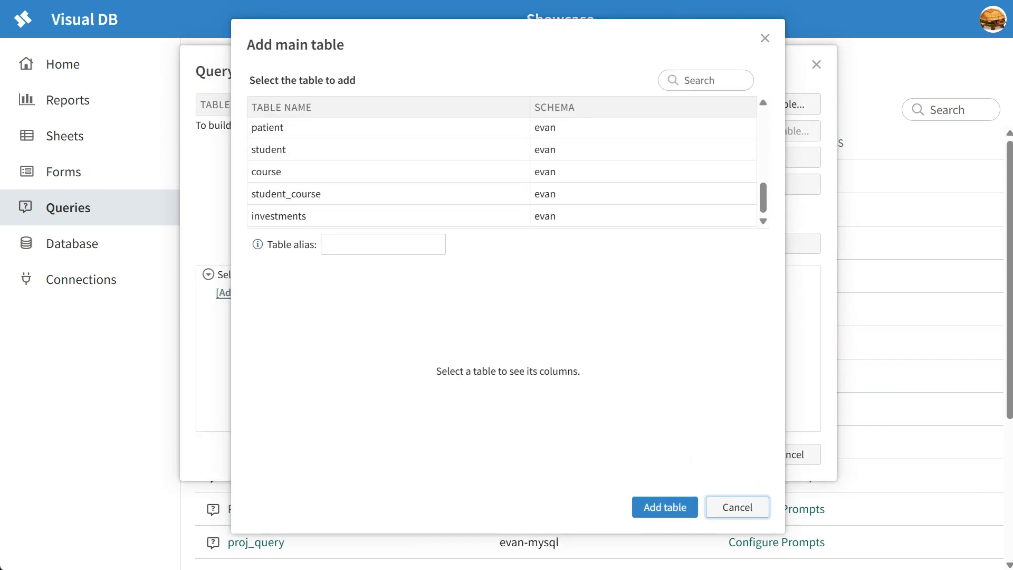
left_click(279, 216)
left_click(257, 298)
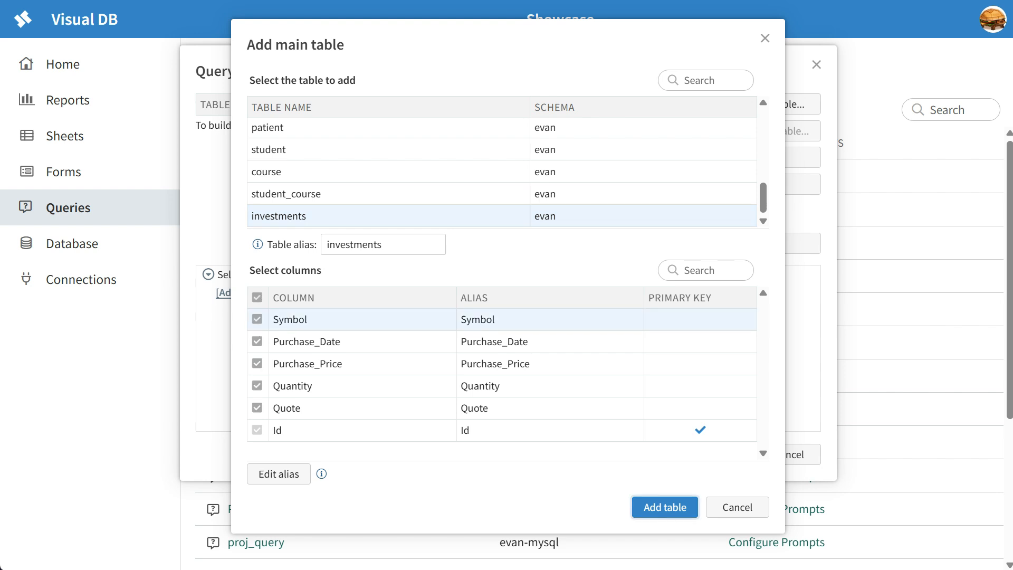
left_click(665, 507)
left_click(718, 455)
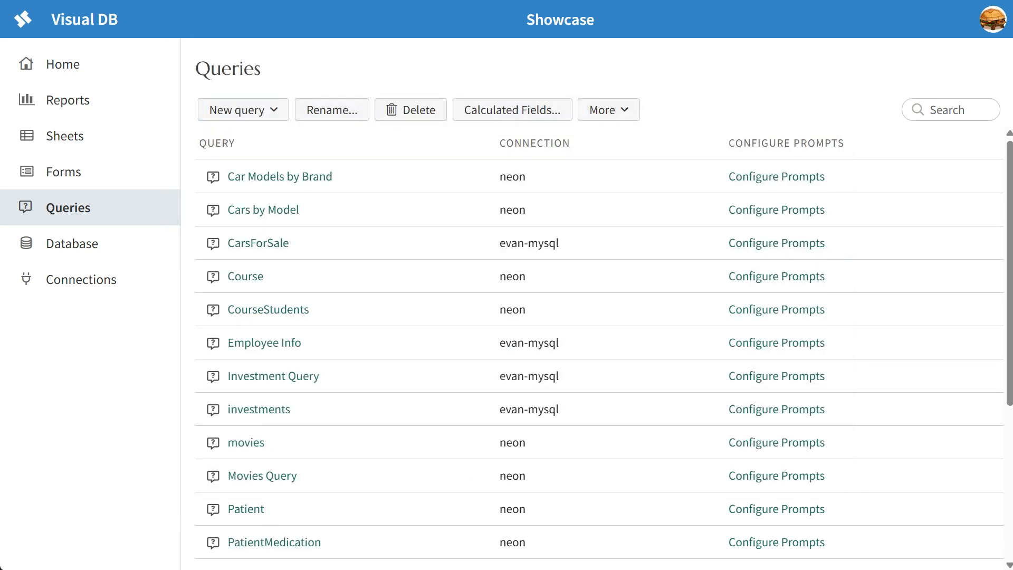
Create a new sheet named "Investment Sheet" based on Investment Query.
left_click(65, 136)
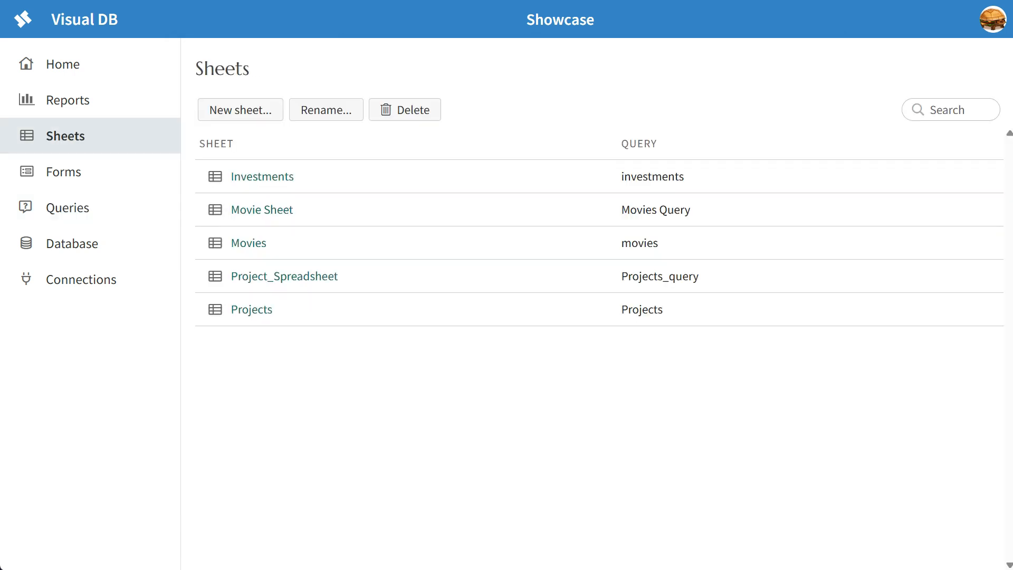
left_click(240, 110)
type("Inv")
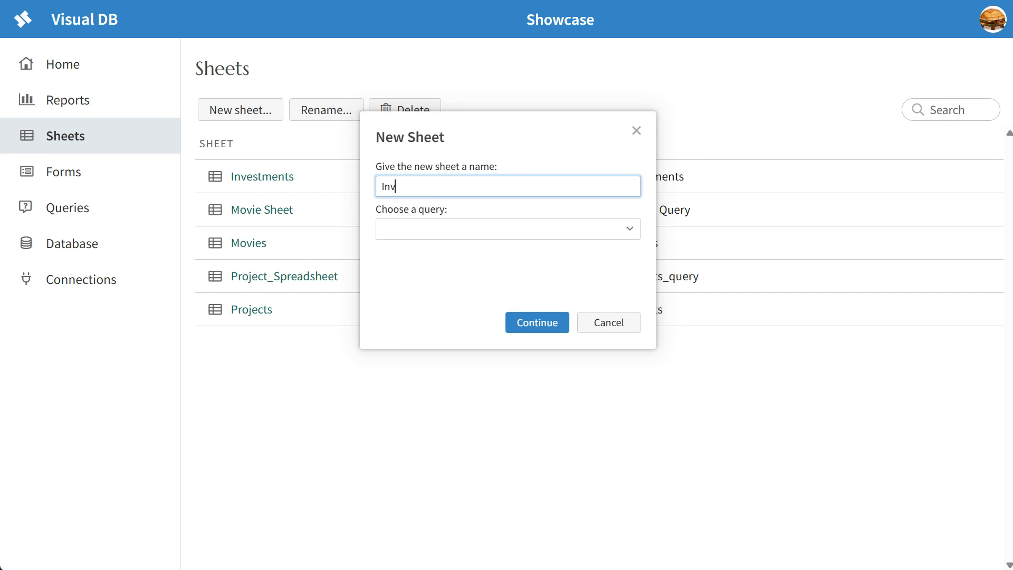
type("estment Sheet")
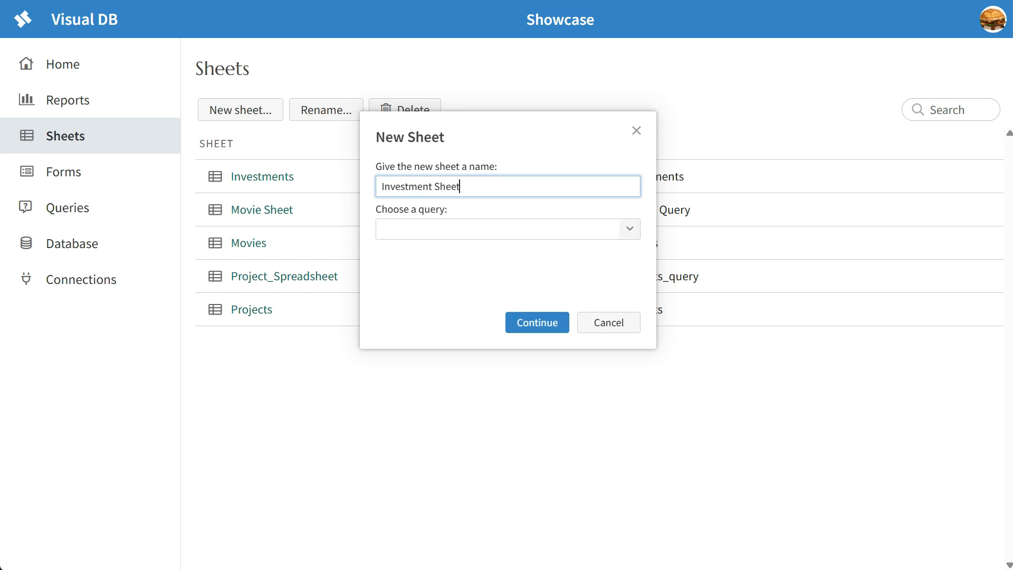
left_click(630, 229)
scroll(607, 320, "down", 5)
scroll(506, 396, "up", 2)
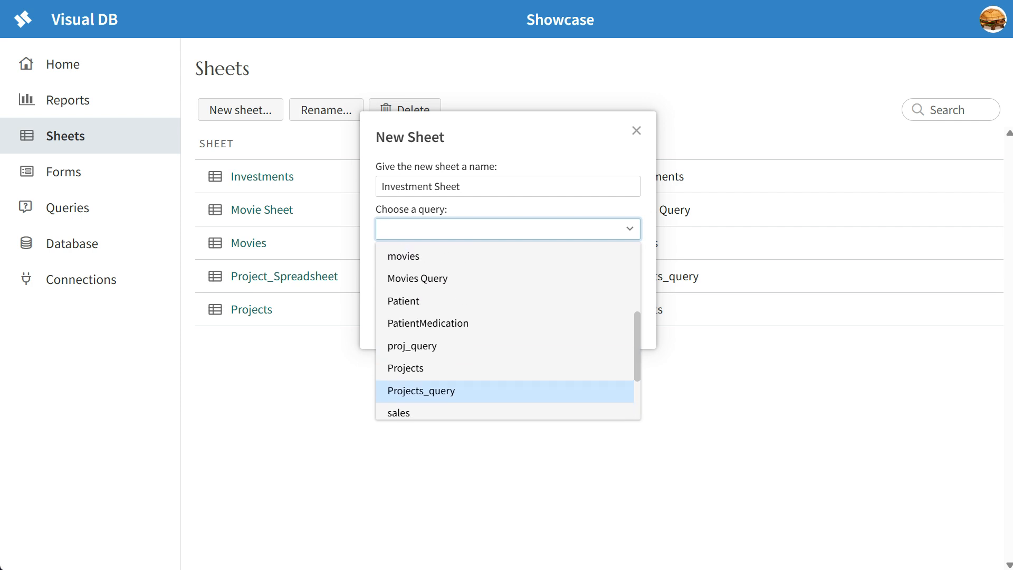
scroll(506, 370, "up", 3)
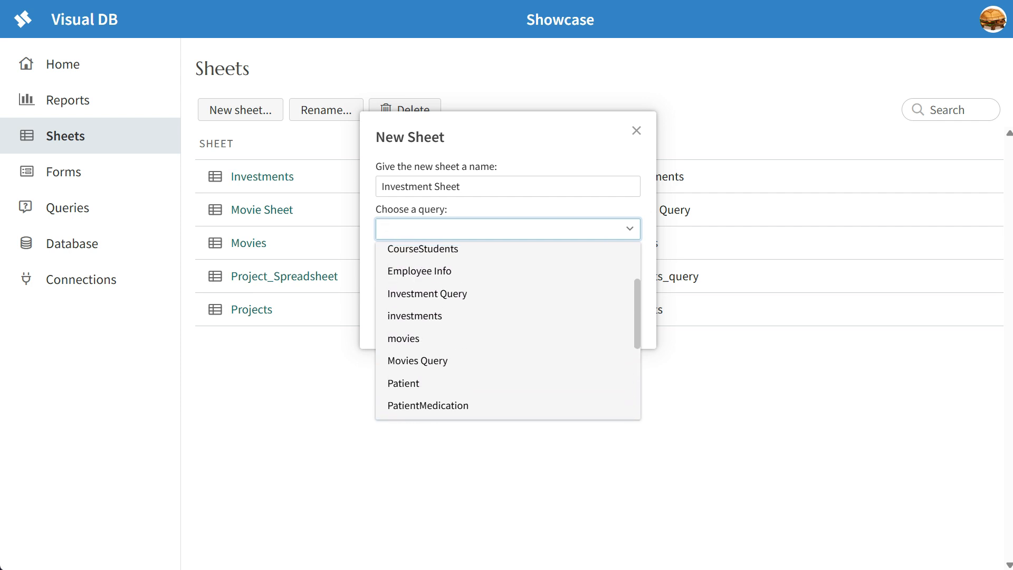
left_click(475, 291)
key("Return")
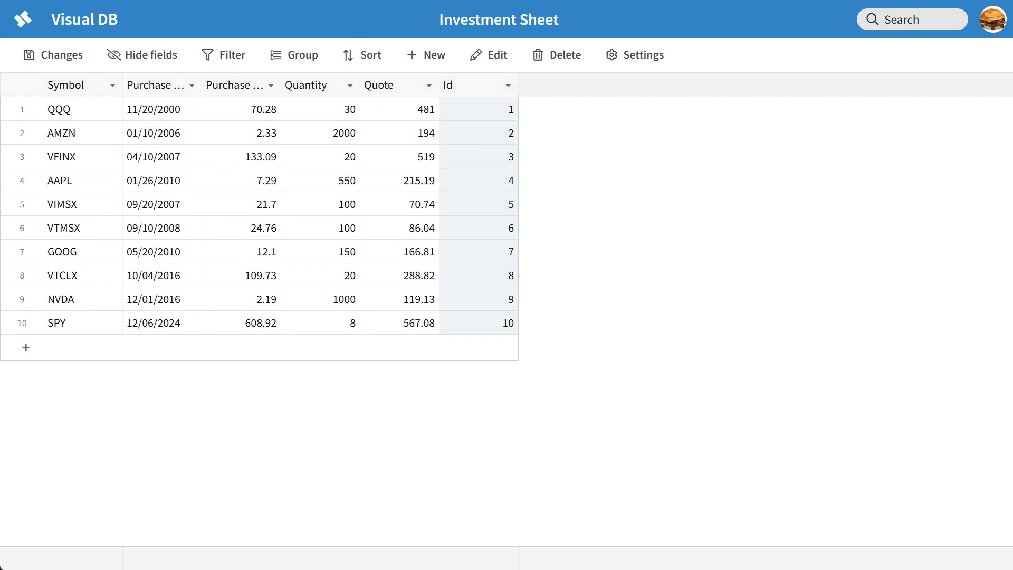
Hide the Id field and widen the Purchase Date and Purchase Price columns to show their full headings.
left_click(142, 54)
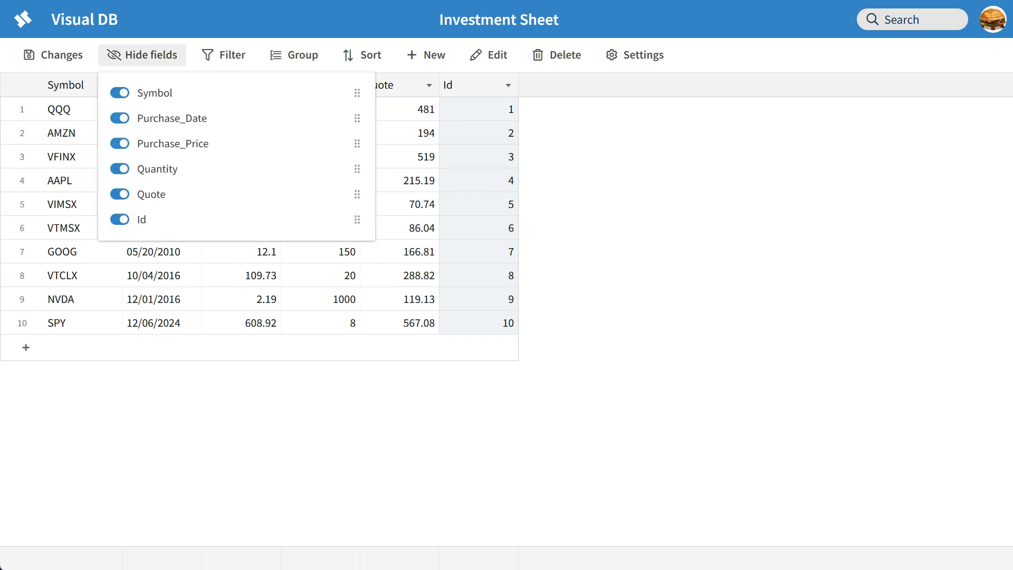
left_click(119, 220)
key("Escape")
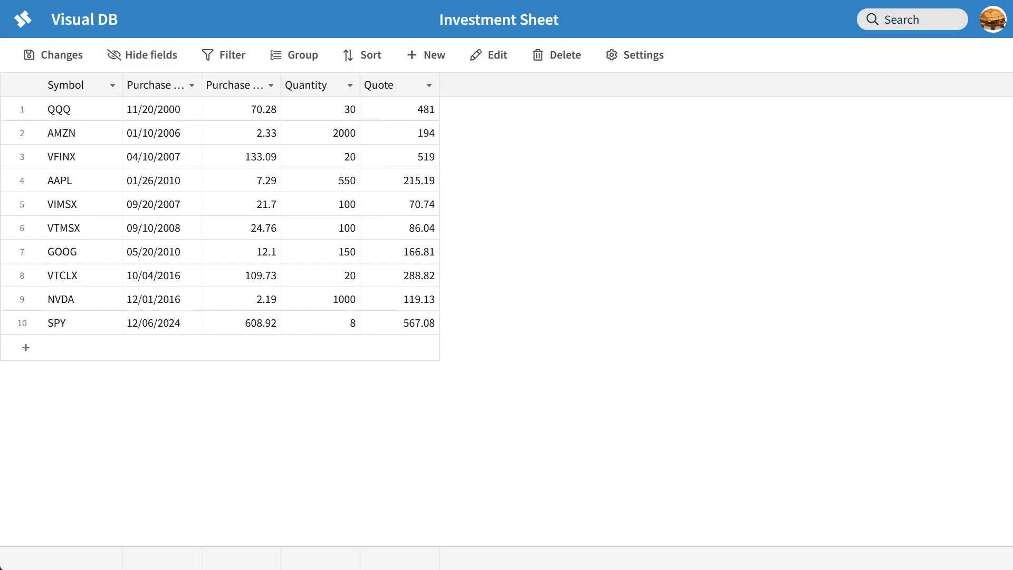
left_click_drag(202, 85, 283, 85)
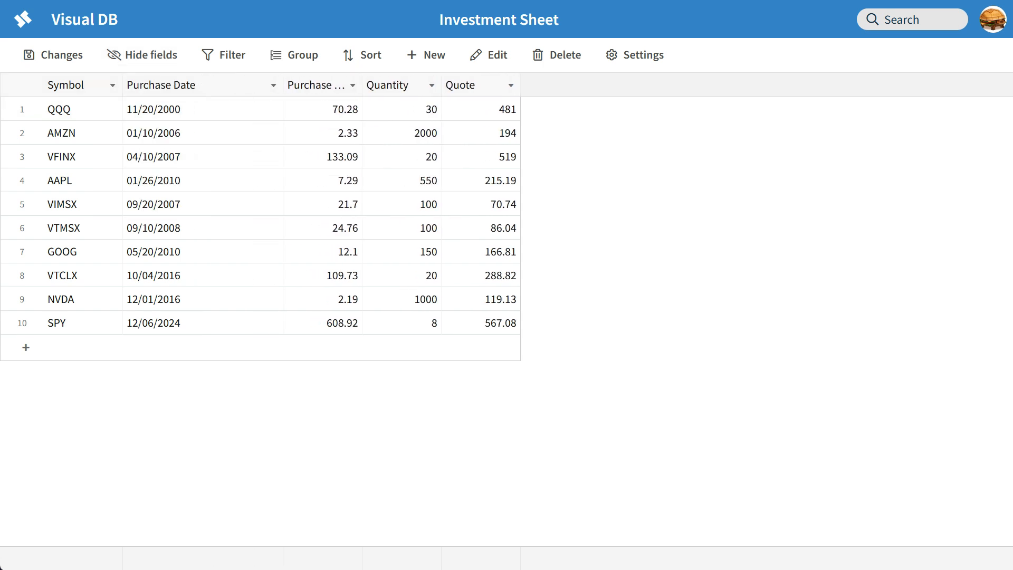
left_click_drag(362, 85, 403, 85)
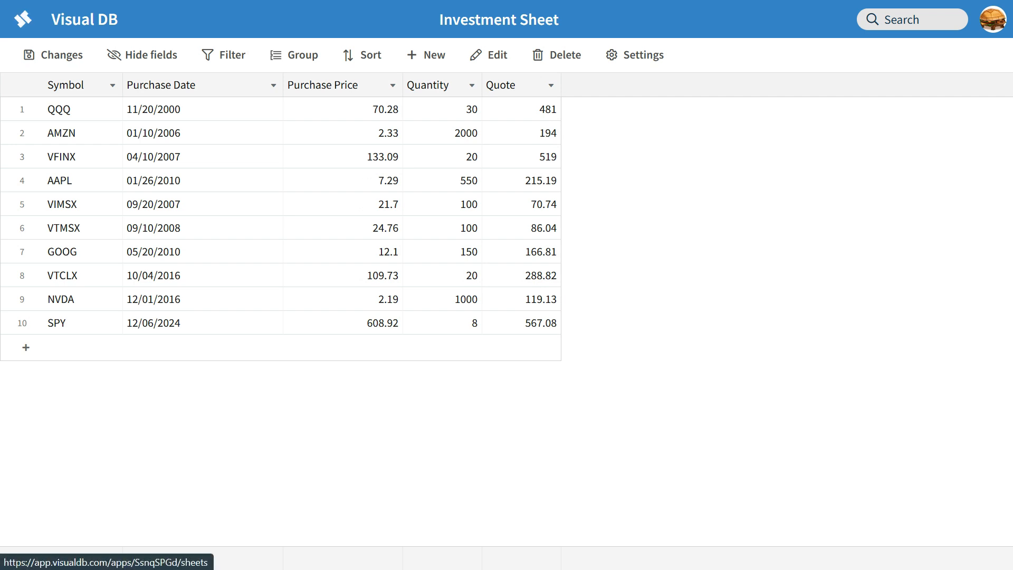
Add a calculated field named Original_Investment to Investment Query.
left_click(23, 20)
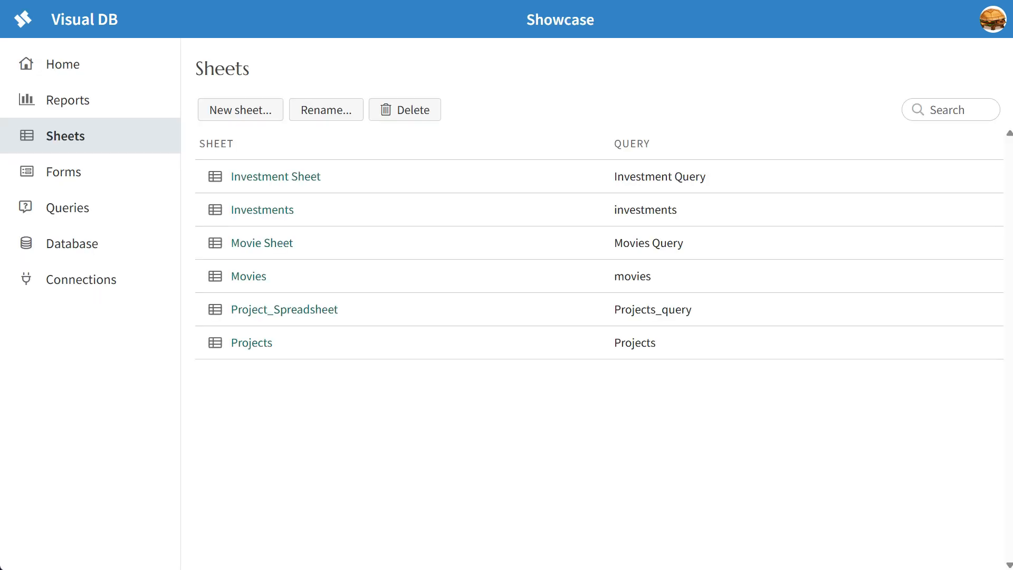
left_click(68, 207)
scroll(273, 225, "down", 3)
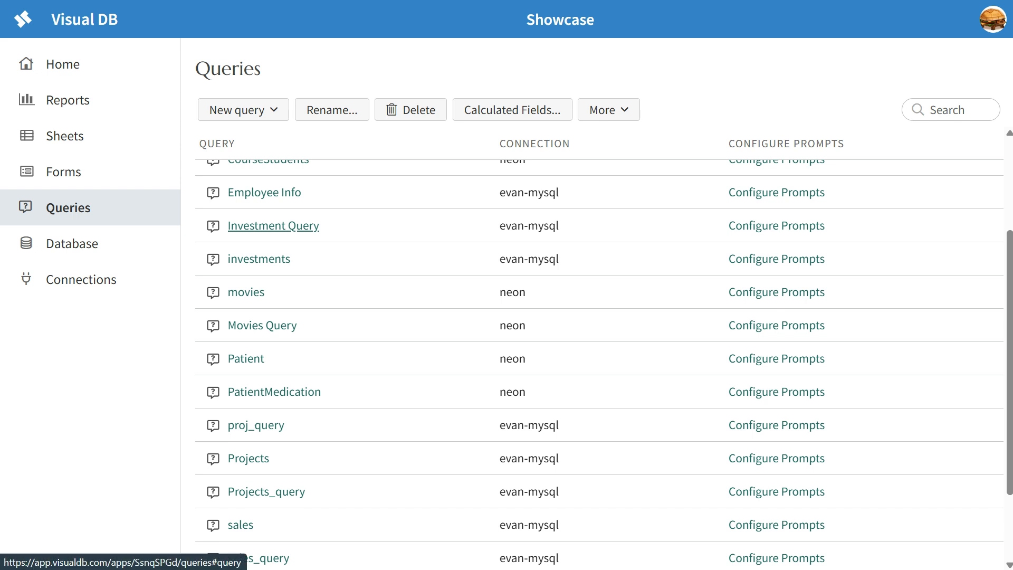
left_click(369, 226)
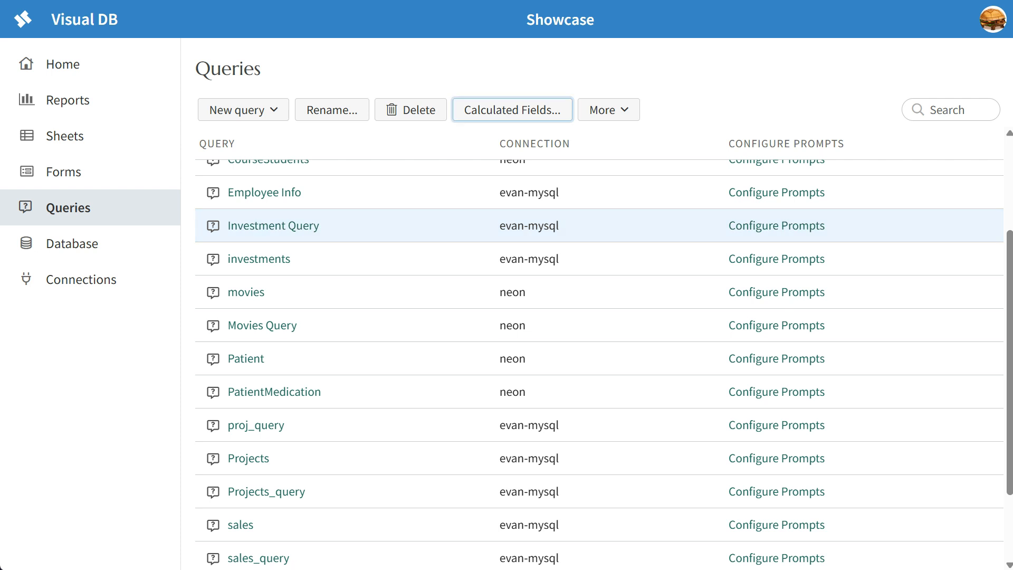
left_click(512, 110)
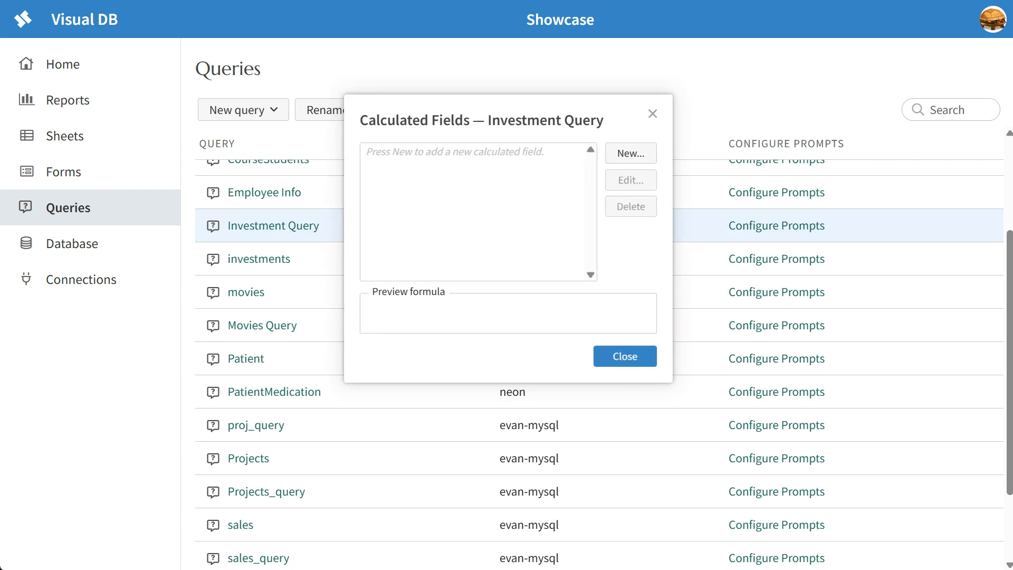
left_click(630, 154)
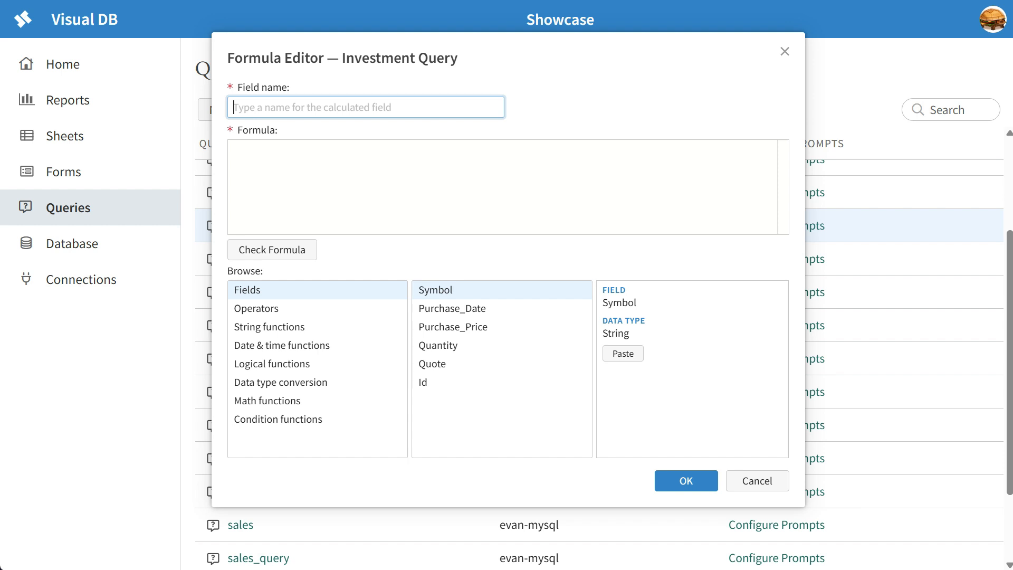
type("O")
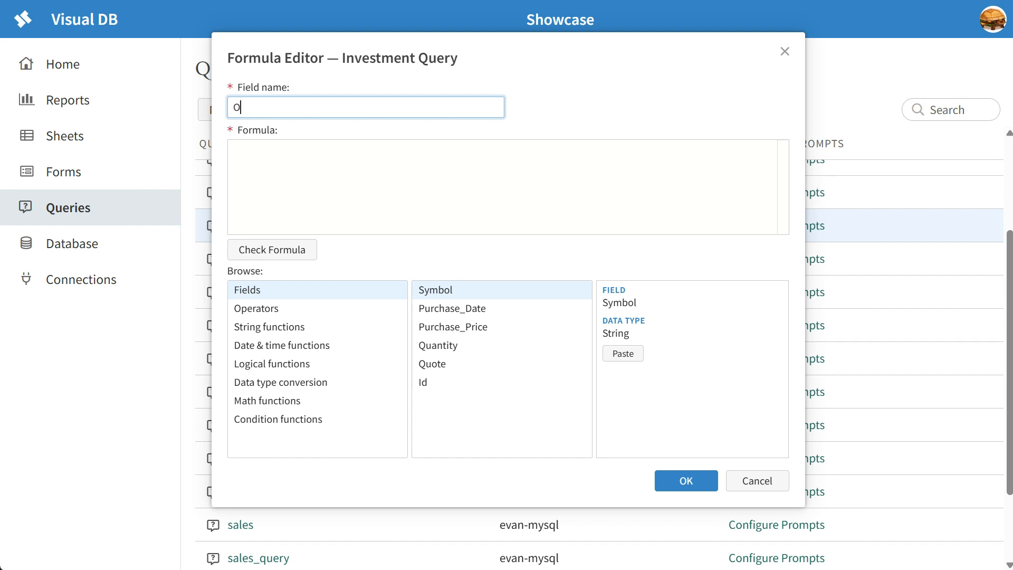
type("riginal_Investment")
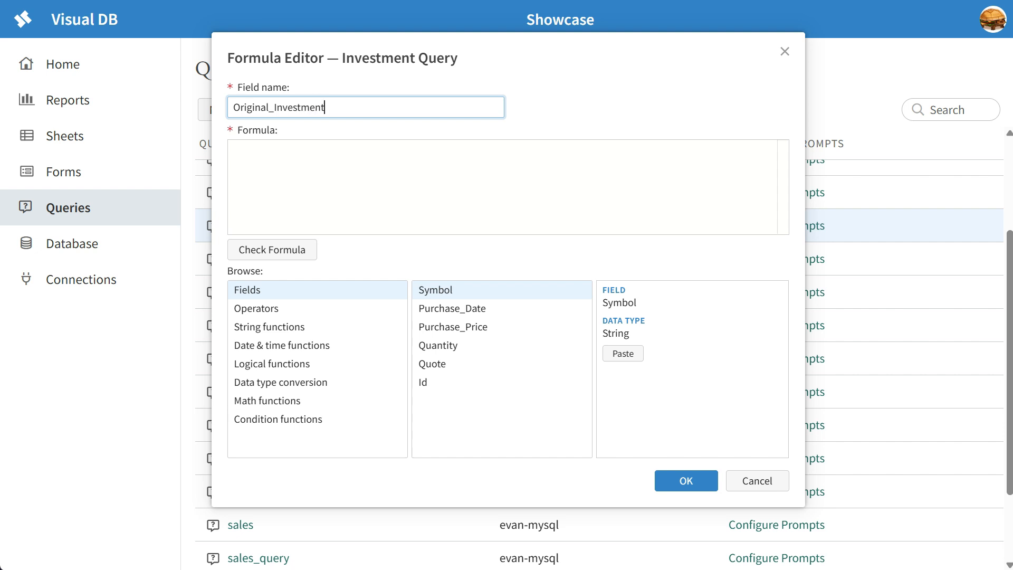
Insert the Quantity field as the first term of the Original_Investment formula.
left_click(230, 147)
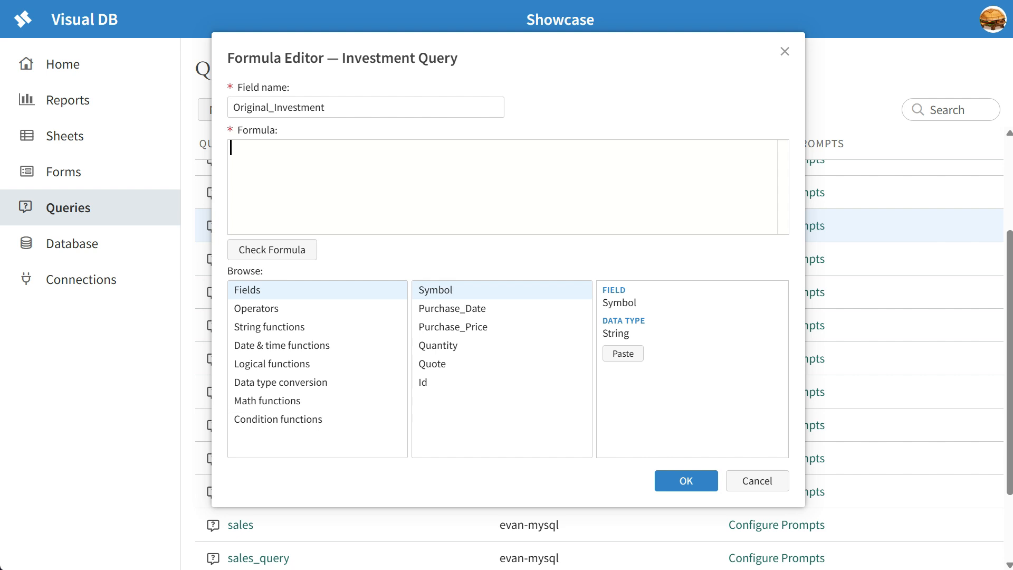
left_click(247, 290)
left_click(256, 309)
left_click(247, 290)
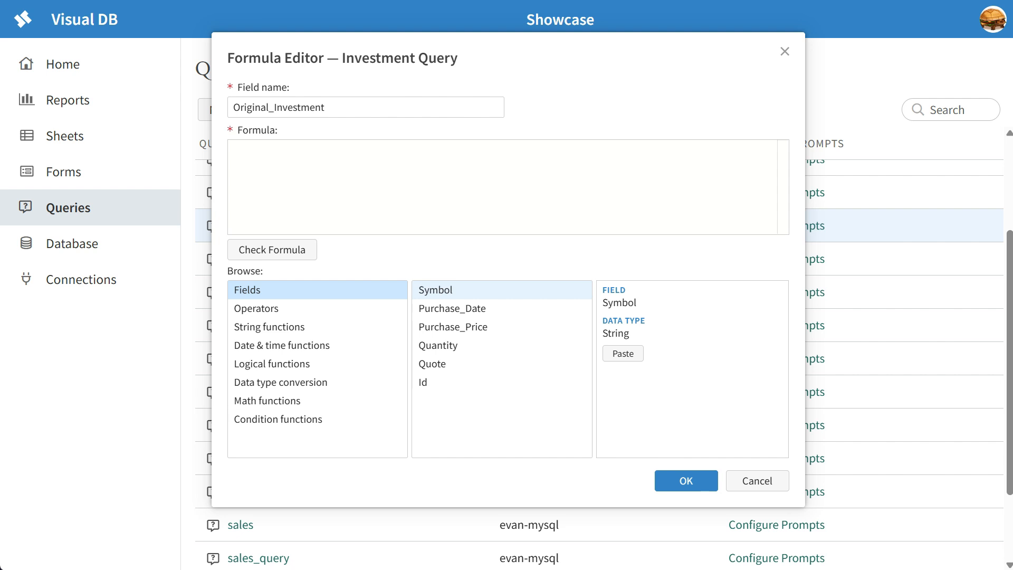
left_click(453, 327)
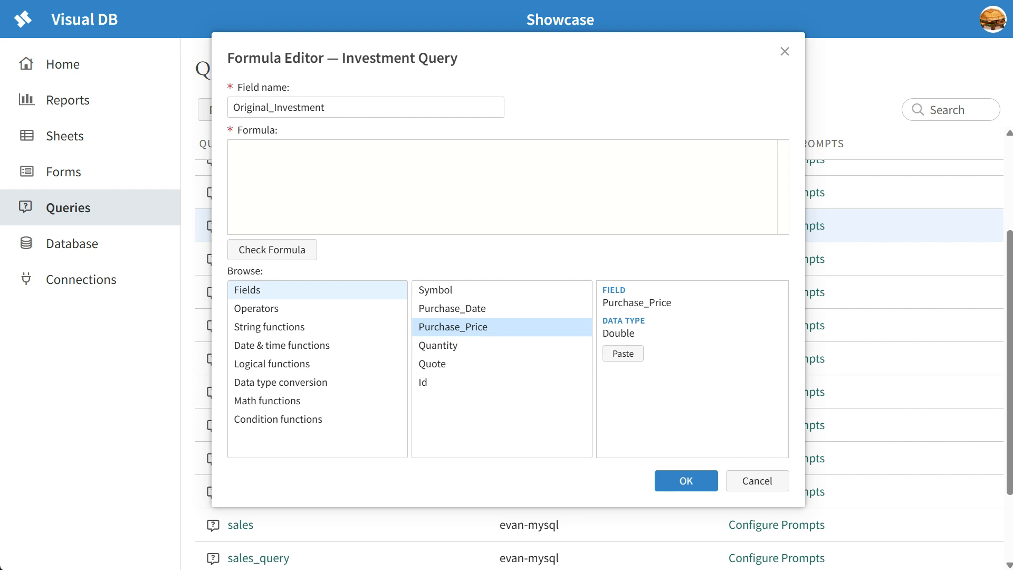
left_click(437, 346)
left_click(622, 353)
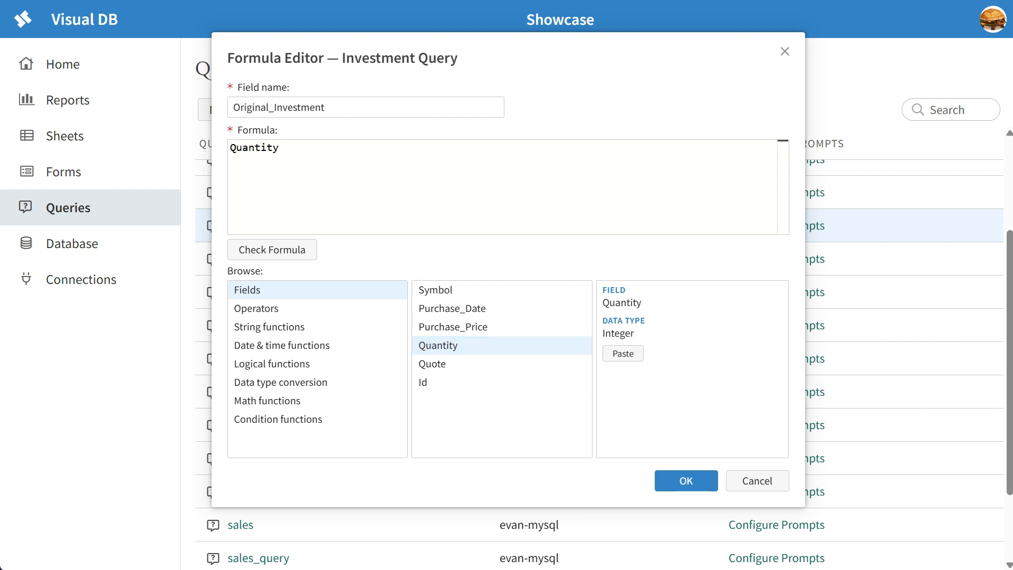
Complete the formula as Quantity*Purchase_Price, check it and save the calculated field.
left_click(256, 309)
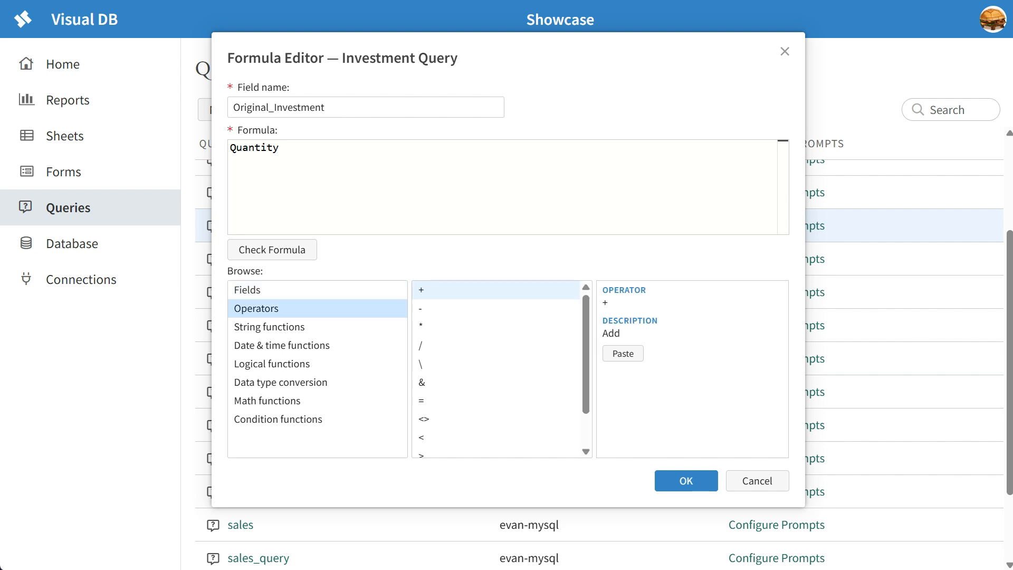
left_click(438, 326)
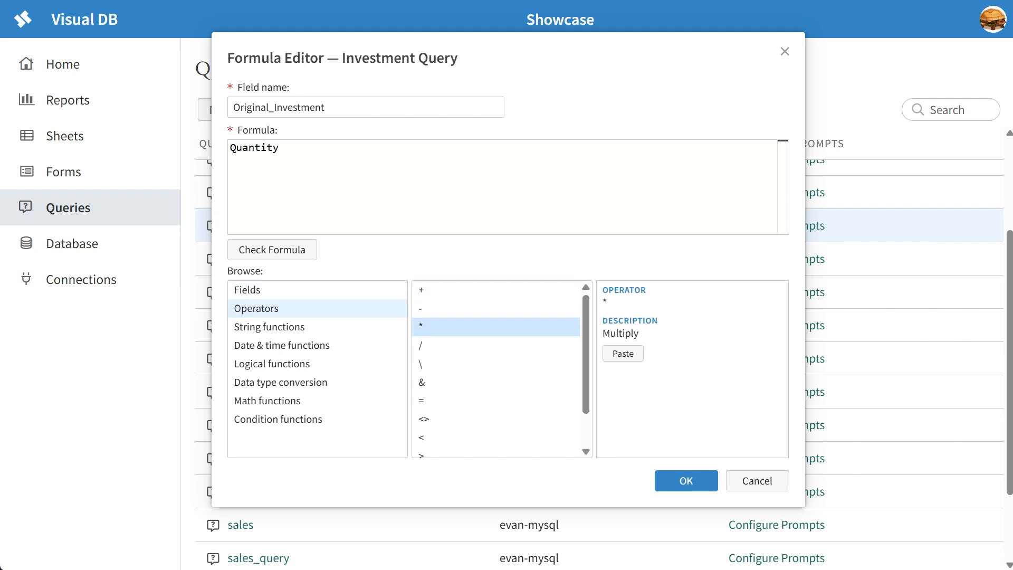
left_click(623, 354)
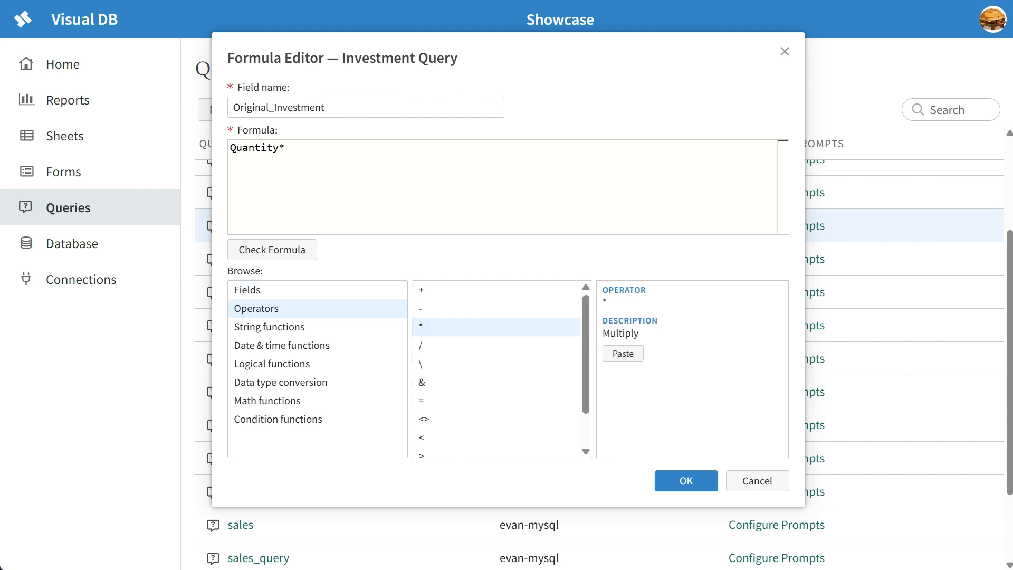
left_click(247, 289)
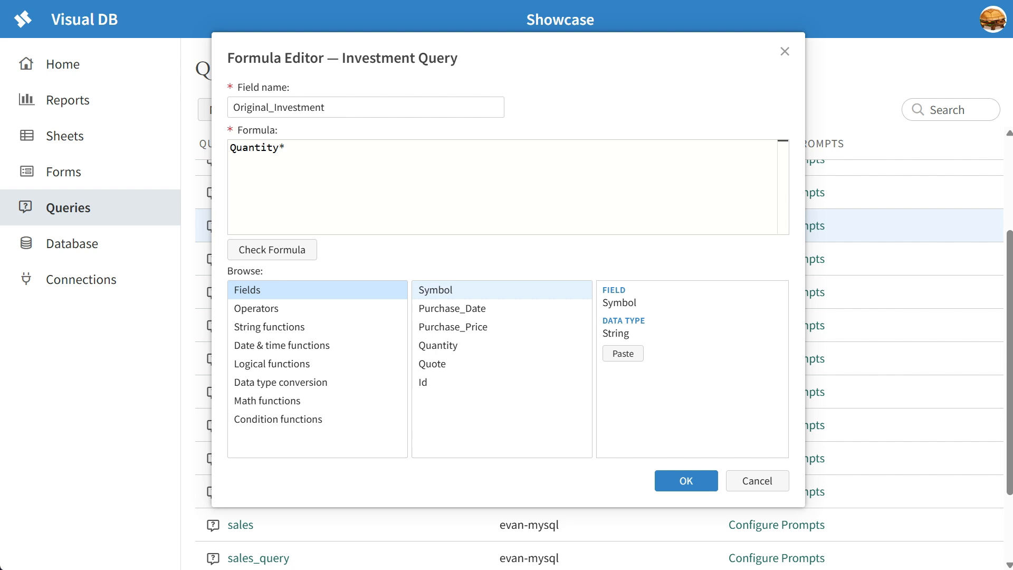
left_click(453, 326)
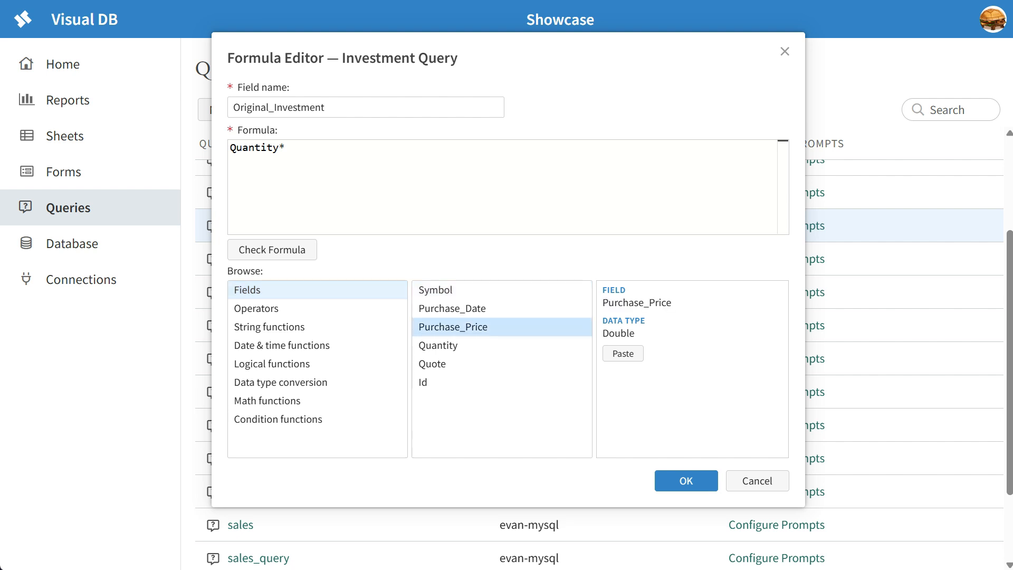
left_click(622, 354)
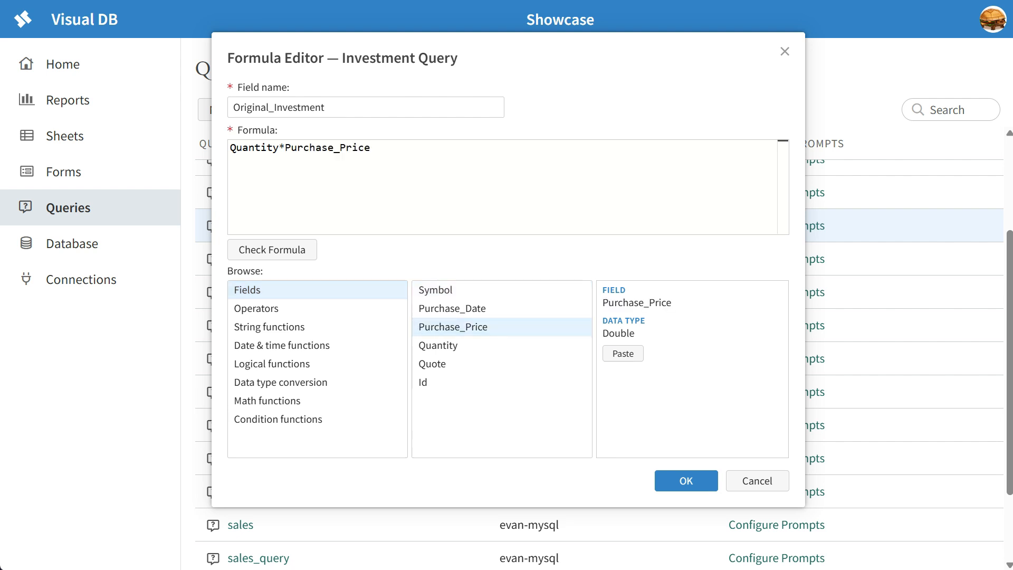
left_click(271, 250)
left_click(686, 481)
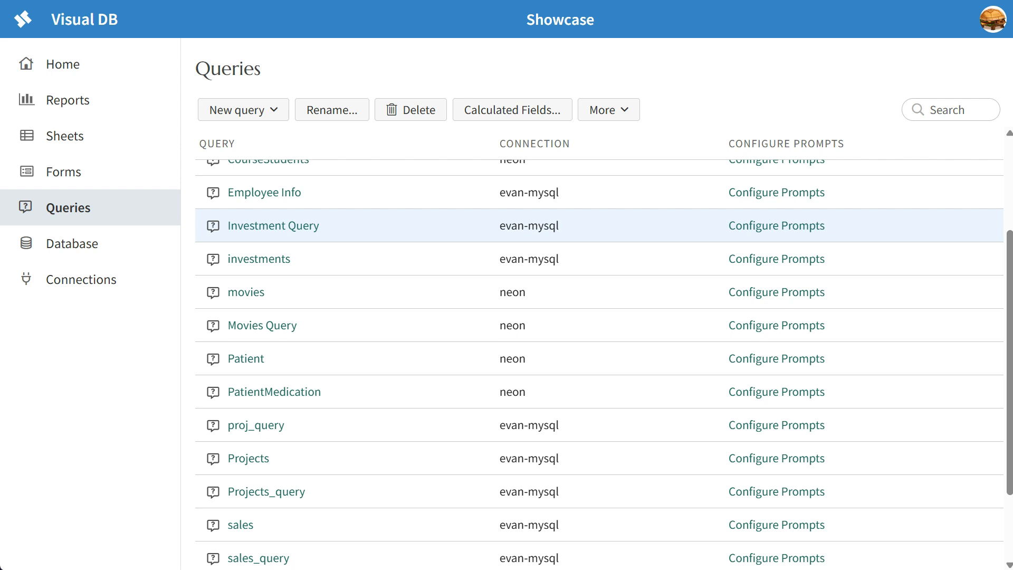
Add another calculated field named Current_Value to Investment Query.
left_click(512, 110)
left_click(632, 152)
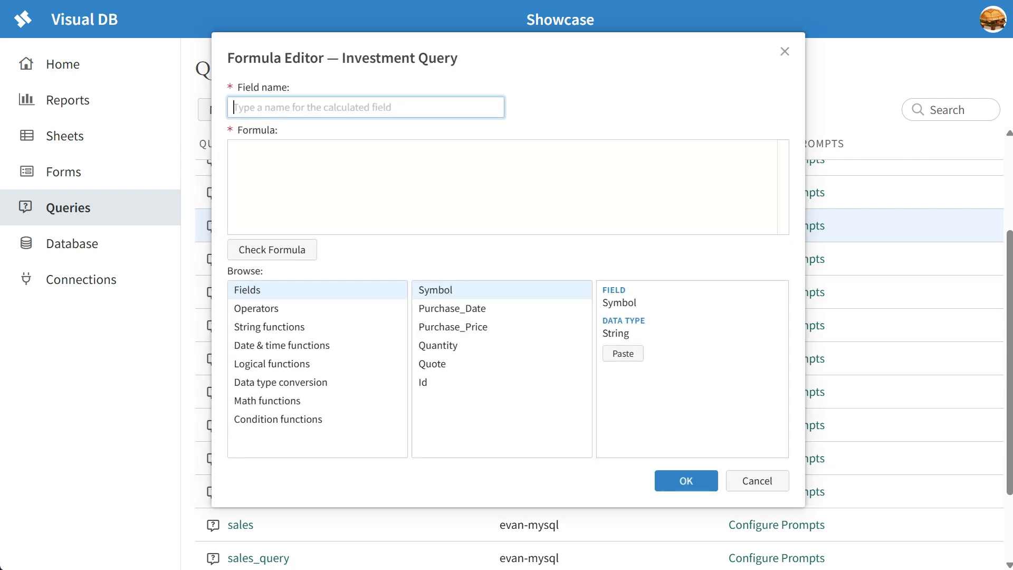
type("Cu")
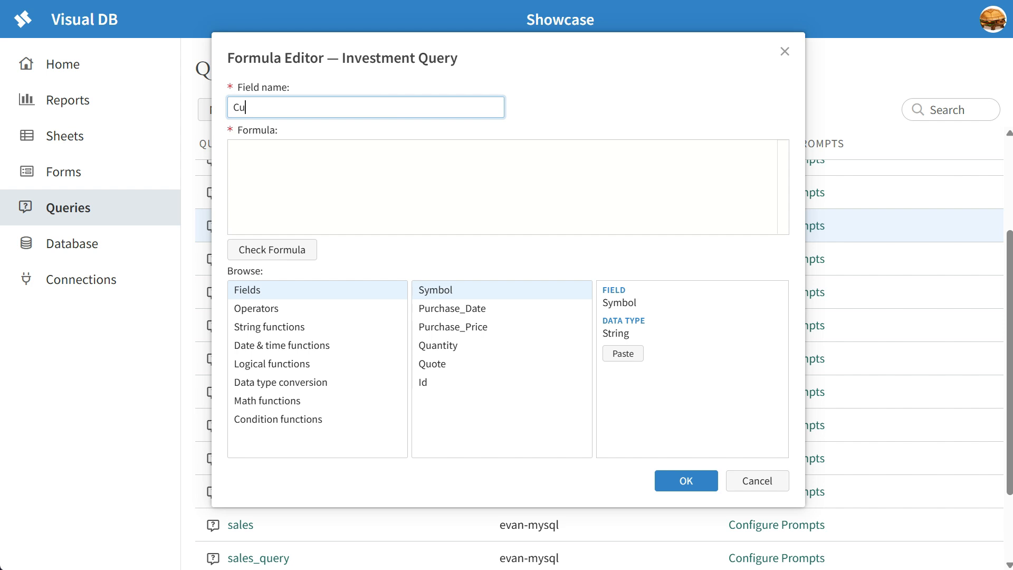
type("rrent_Value")
Enter Quantity*Quote as the Current_Value formula, check it for errors and save the calculated field.
left_click(231, 147)
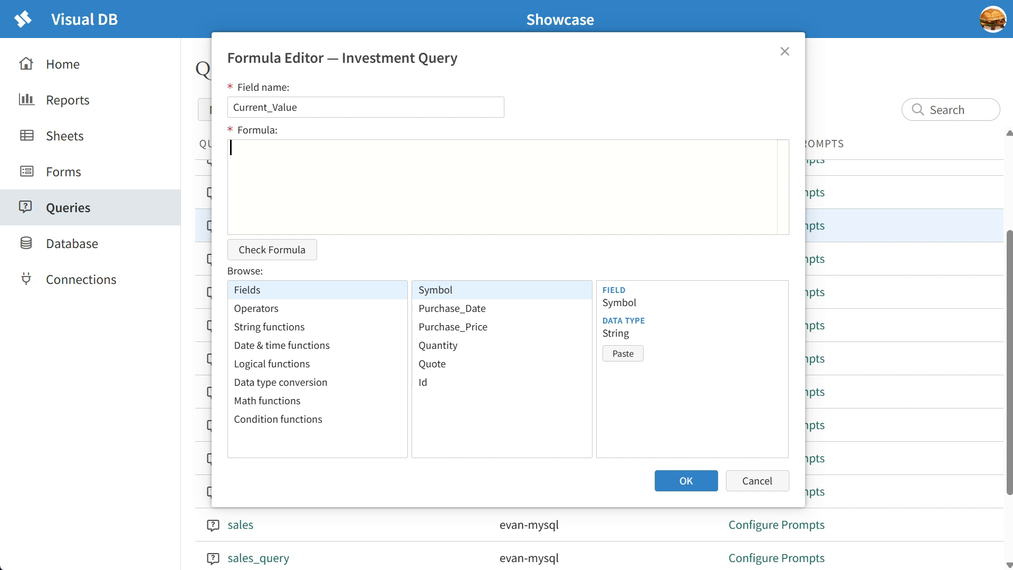
type("Quan")
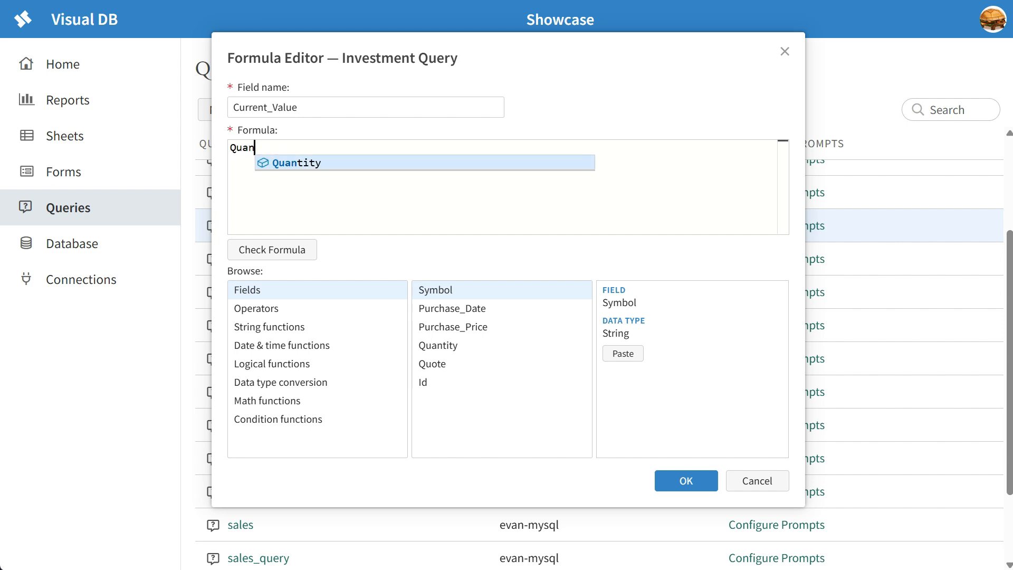
key("Return")
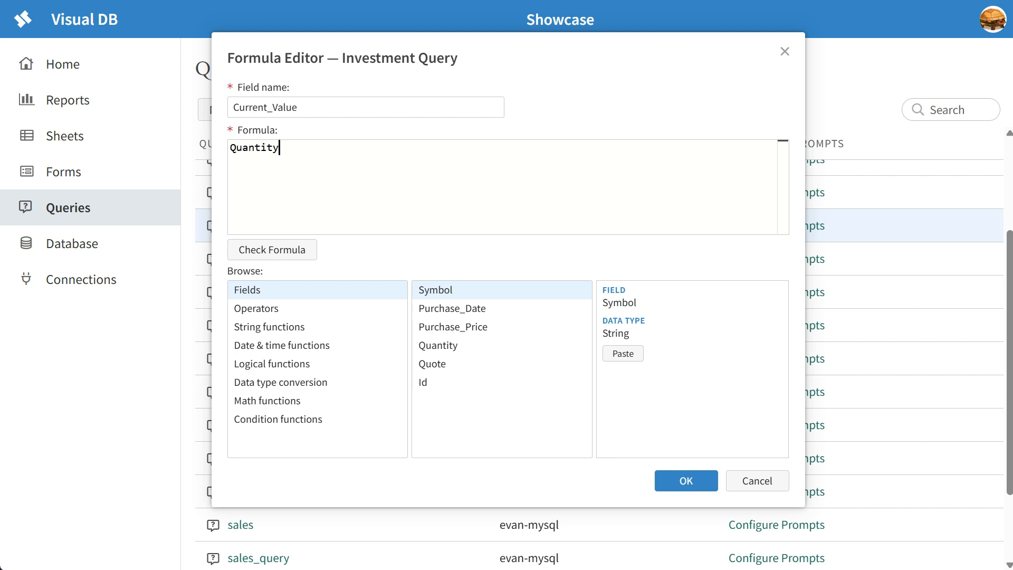
type("* Qu")
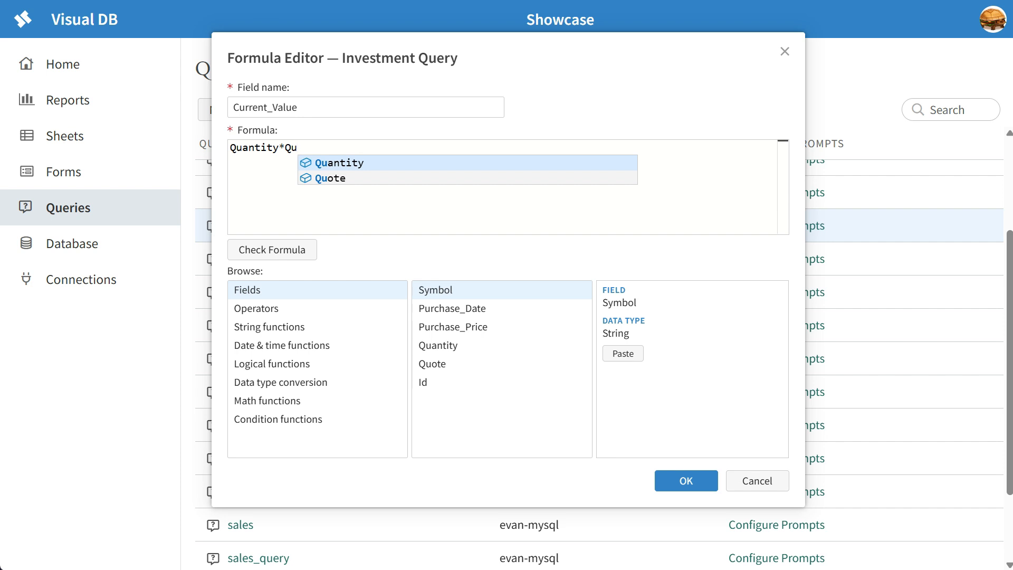
key("Down")
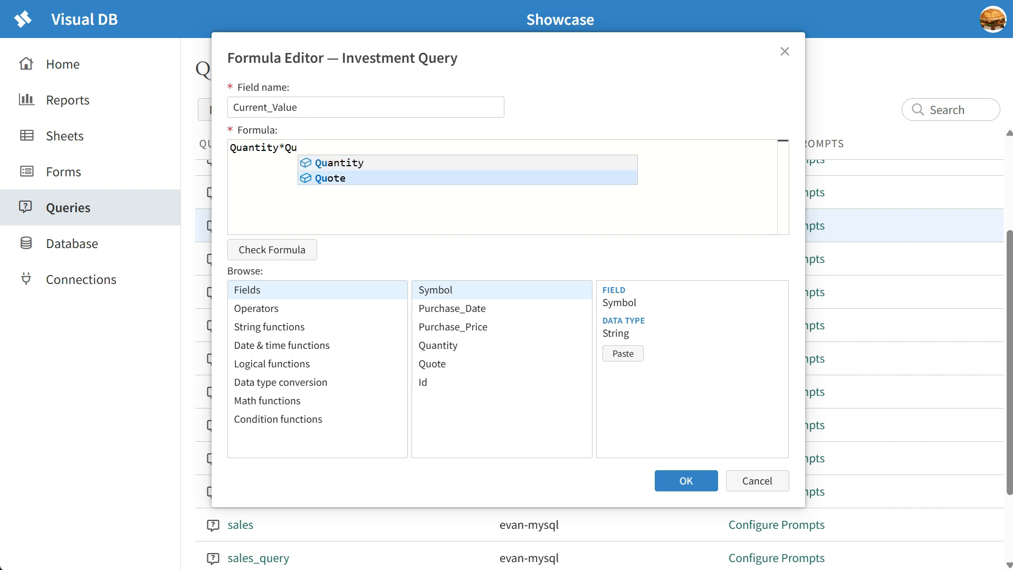
key("Return")
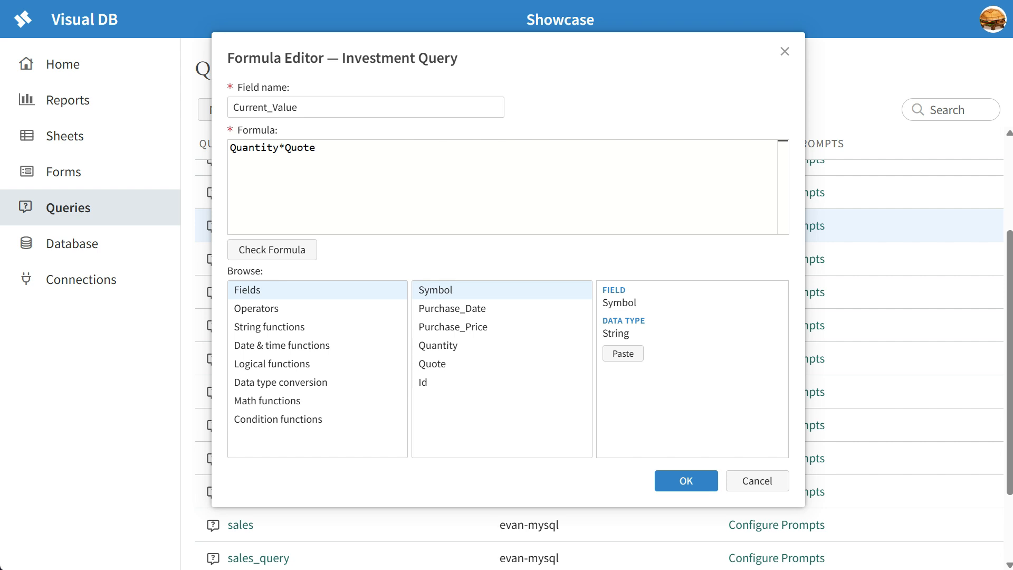
left_click(272, 250)
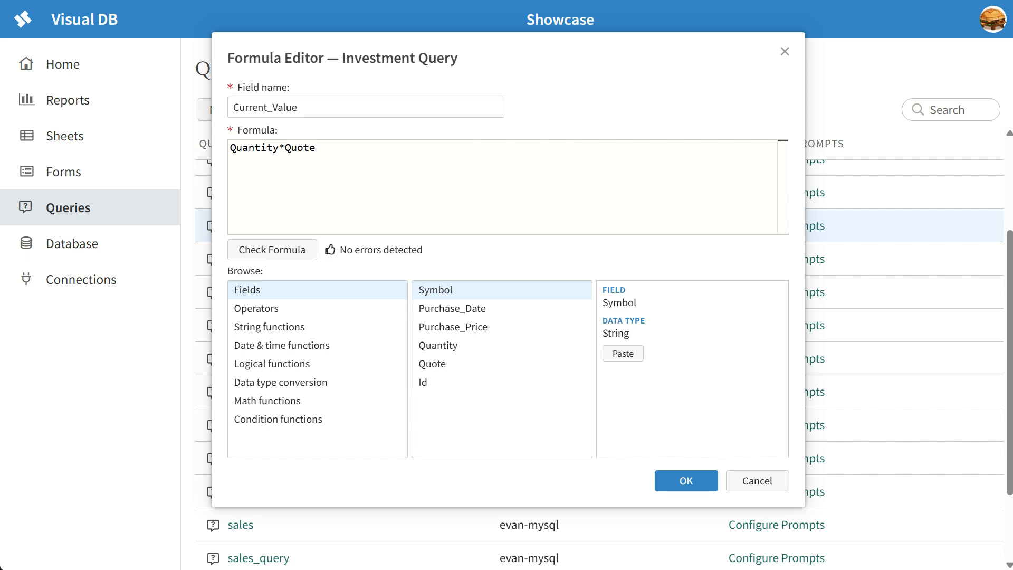
left_click(686, 480)
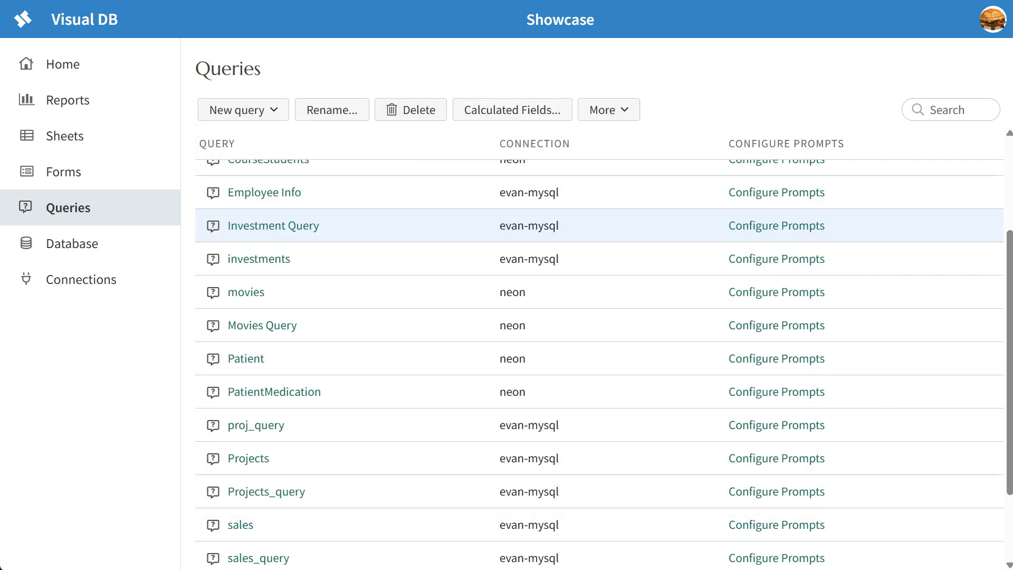
Add a third calculated field named Profit to Investment Query.
left_click(512, 110)
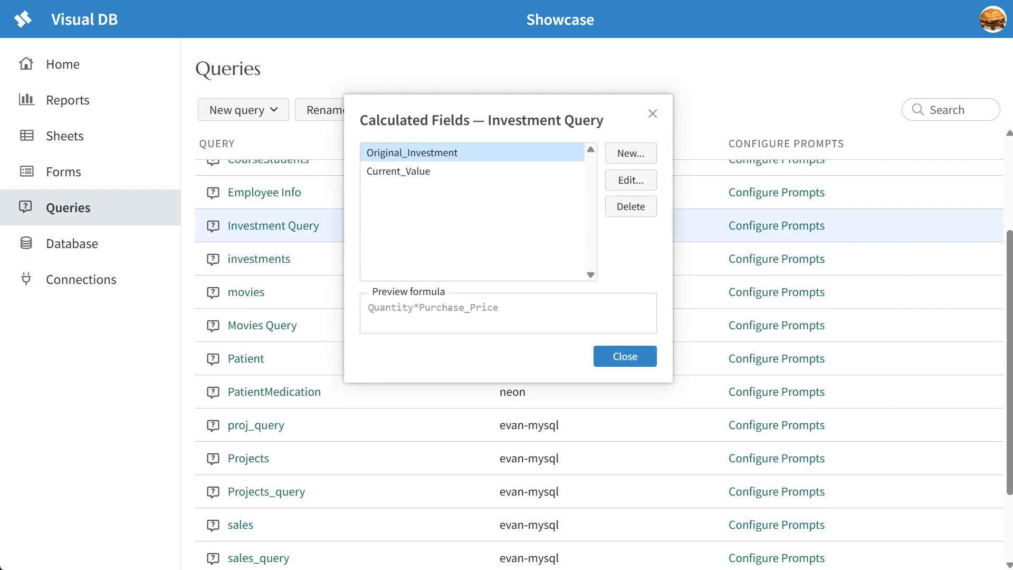
left_click(631, 153)
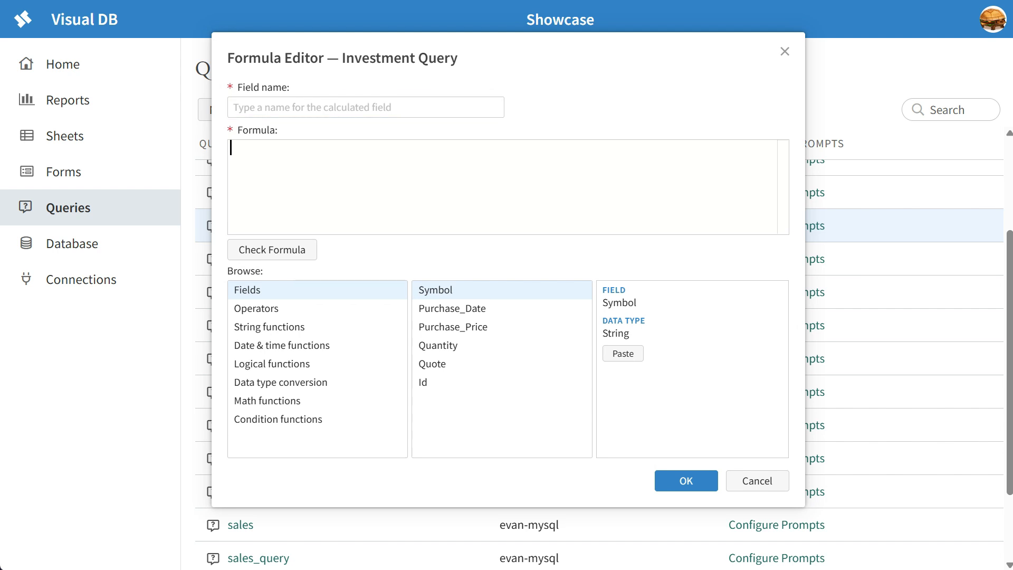
type("Profit")
key("Tab")
Enter (Quote - Purchase_Price) * Quantity as the Profit formula and save the calculated field.
type("(")
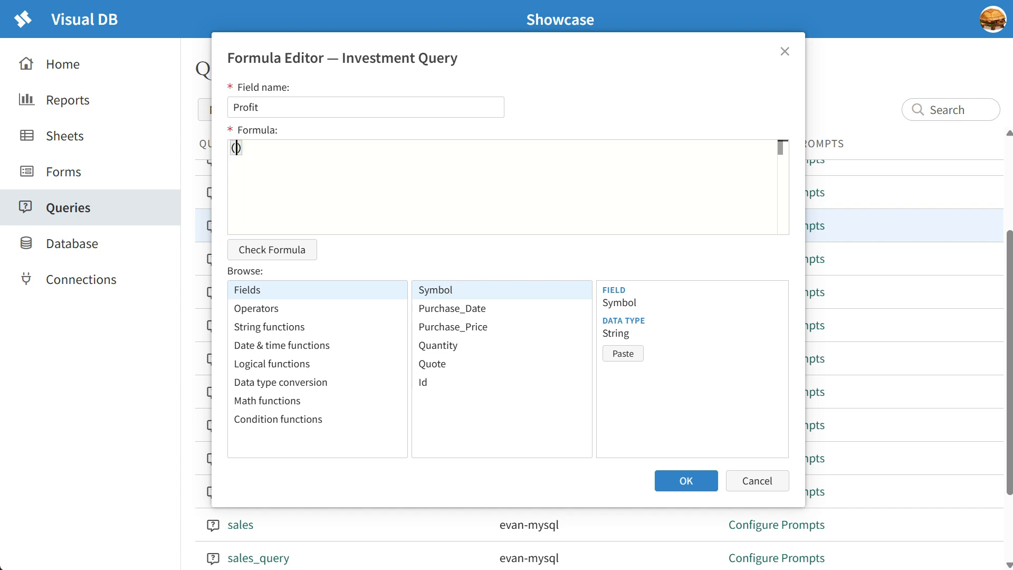
type("ote")
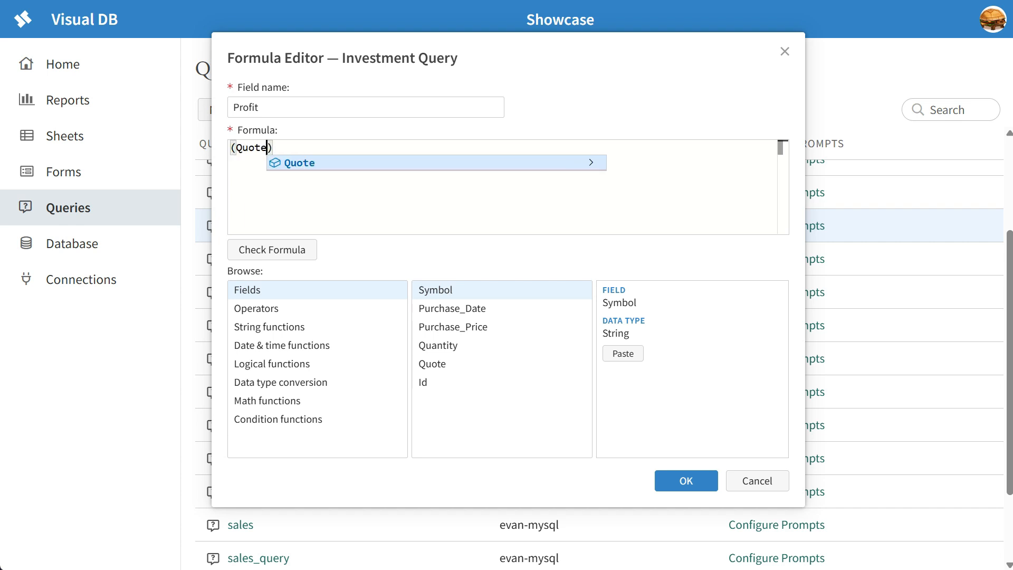
type(" - Pu")
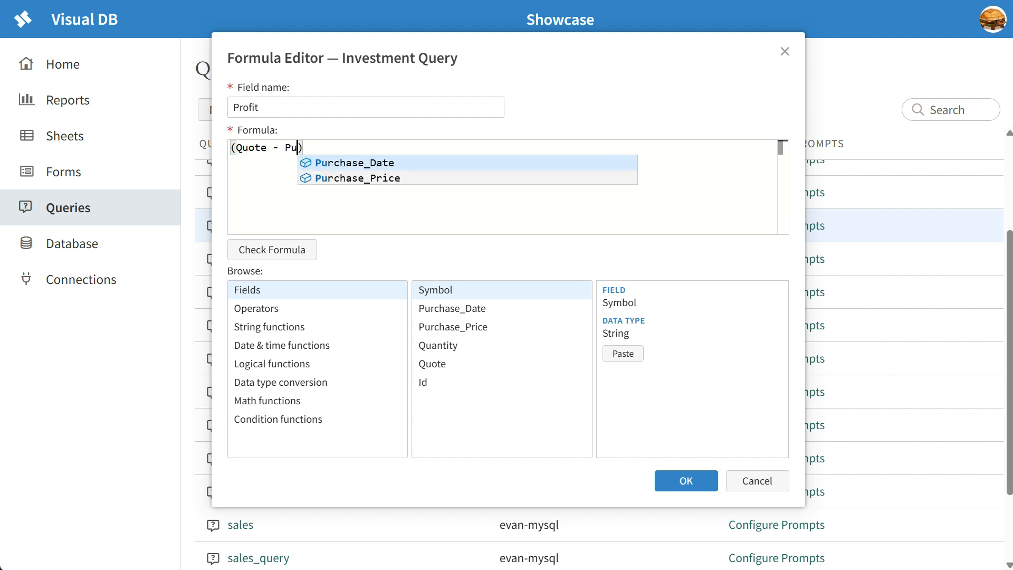
key("Down")
key("Return")
key("End")
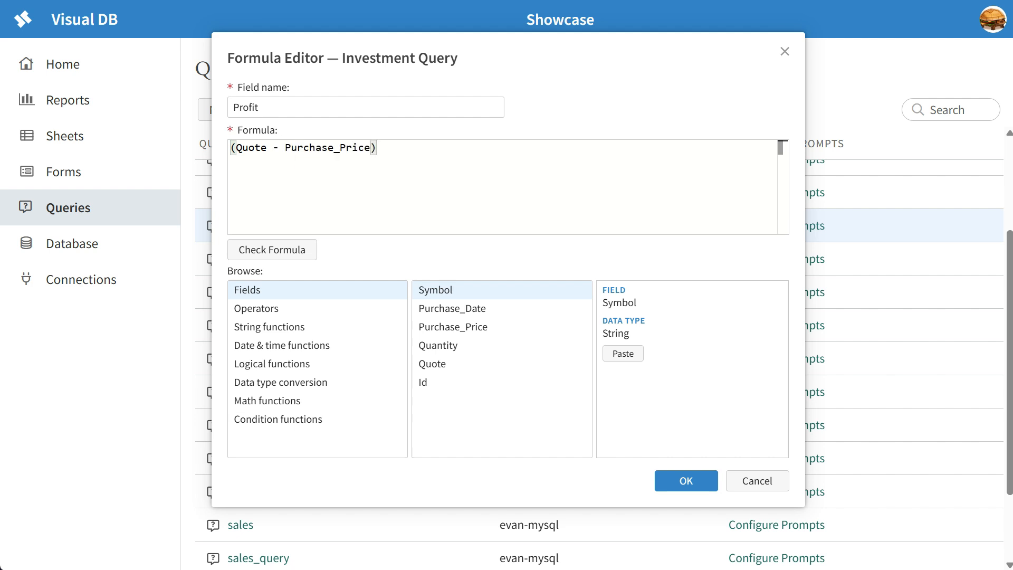
type("* Q")
key("Return")
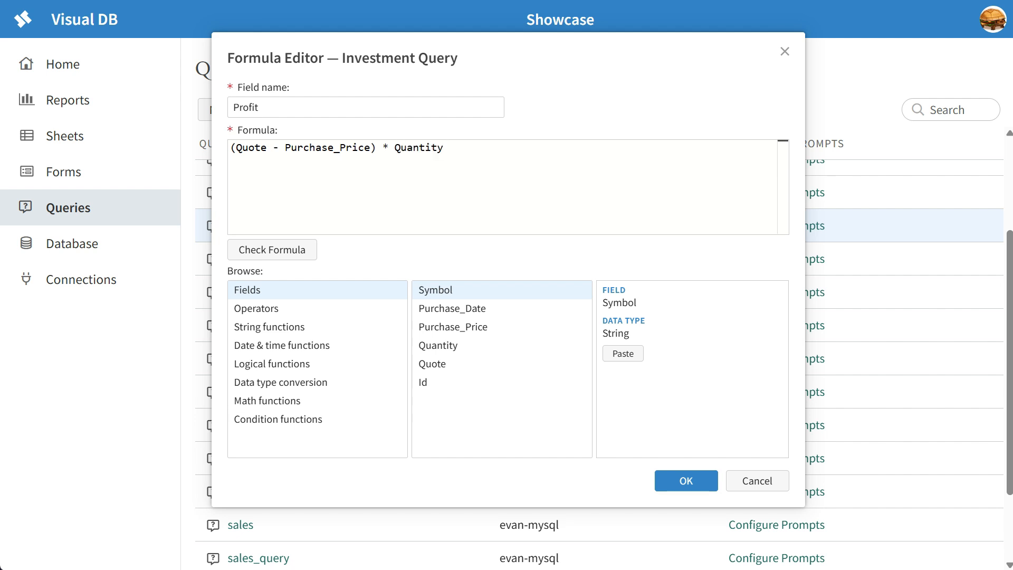
key("Return")
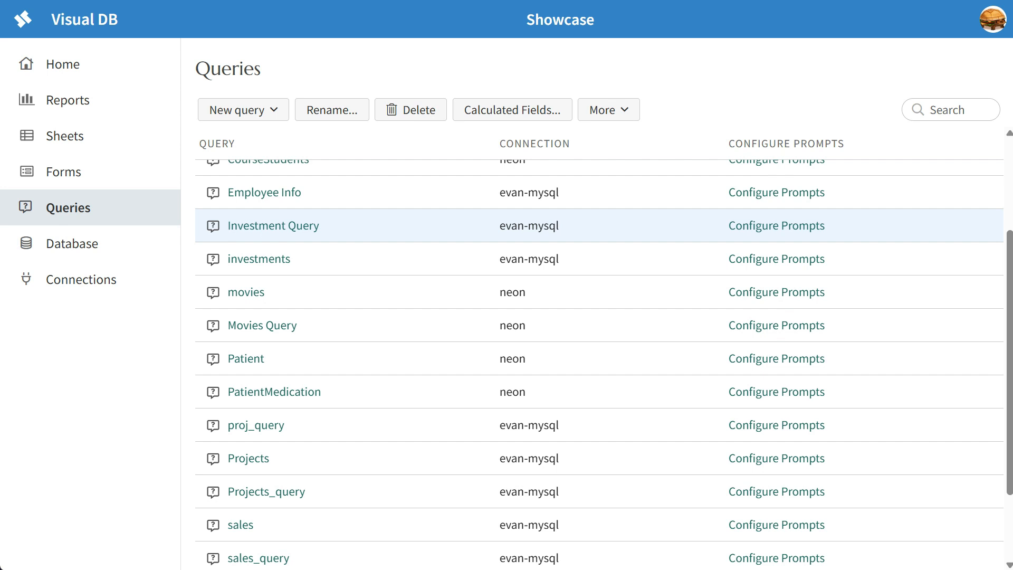
Show the Original_Investment, Current_Value and Profit fields in Investment Sheet, and widen the Original Investment and Current Value columns to fit their titles.
left_click(65, 136)
left_click(272, 177)
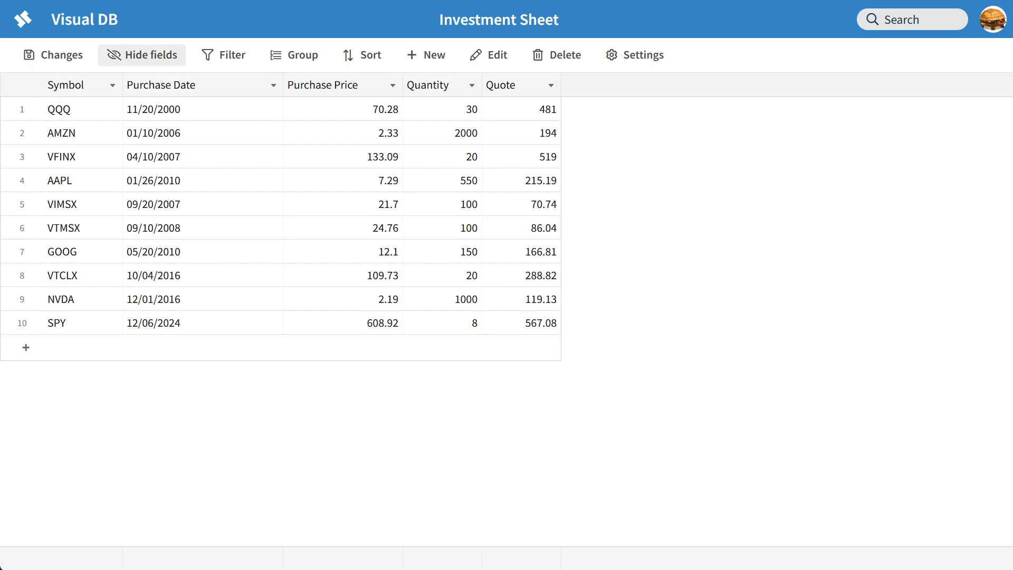
left_click(142, 54)
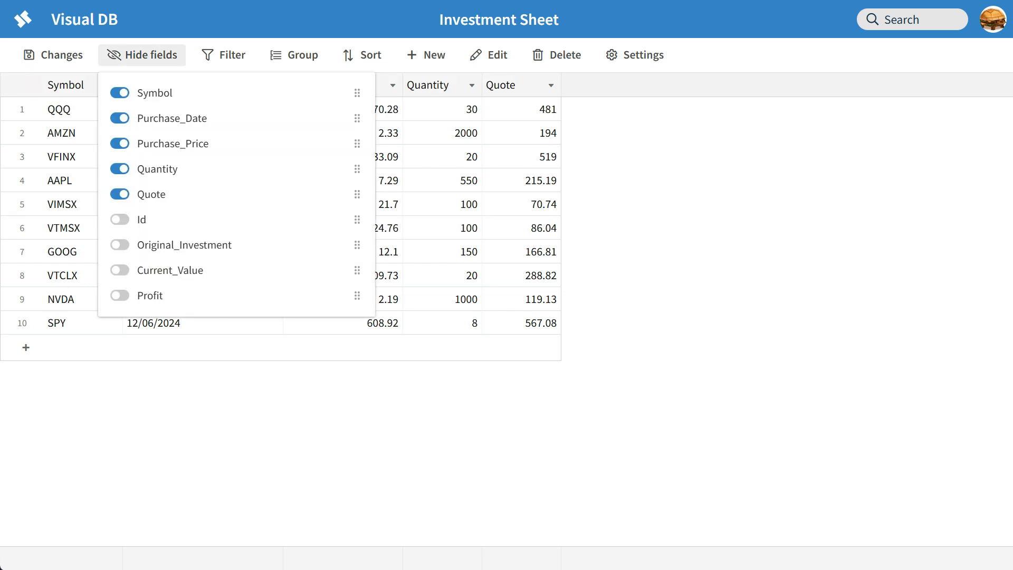
left_click(119, 244)
left_click(120, 270)
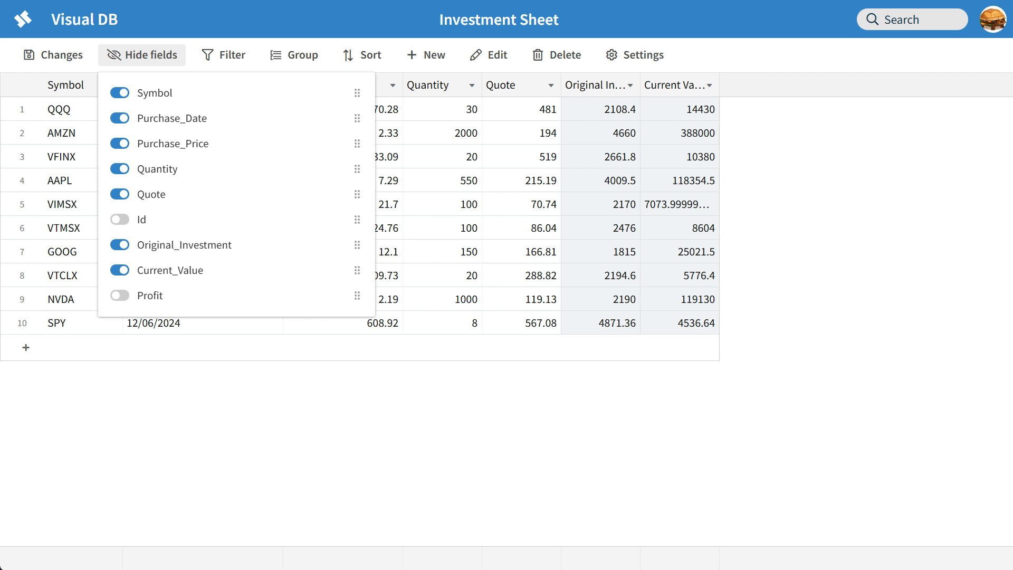
left_click(120, 295)
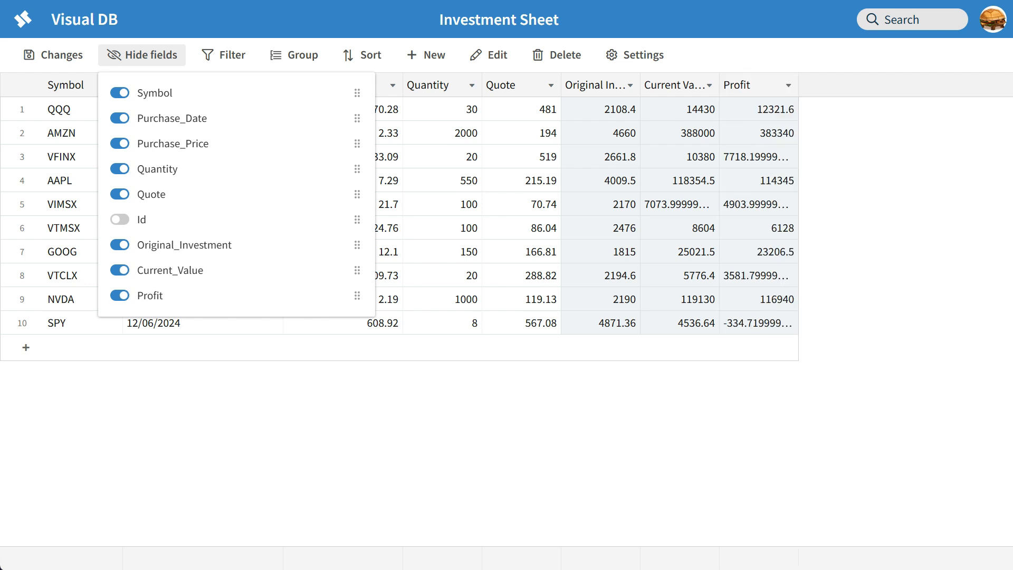
key("Escape")
left_click_drag(640, 85, 696, 85)
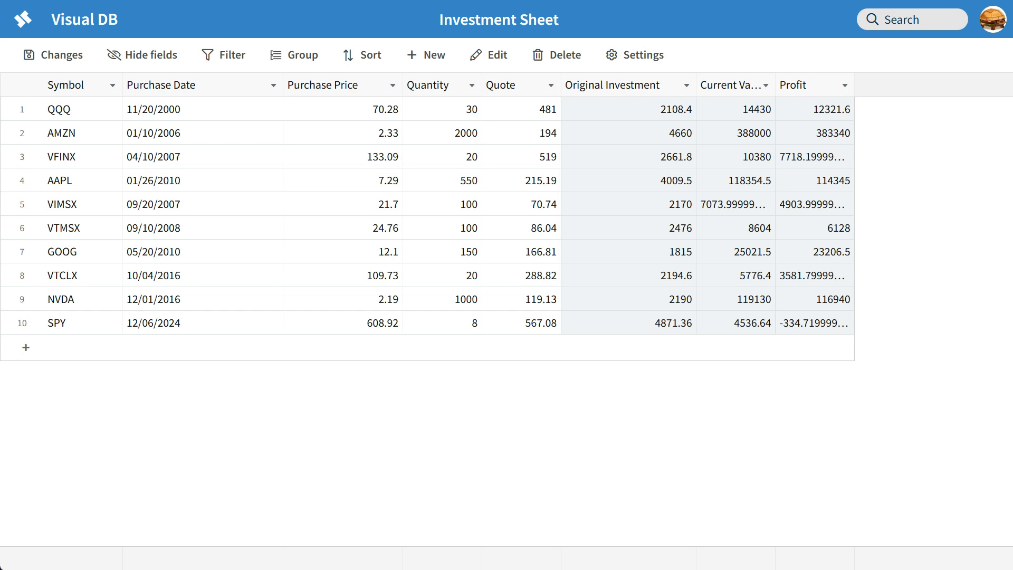
left_click_drag(775, 85, 807, 85)
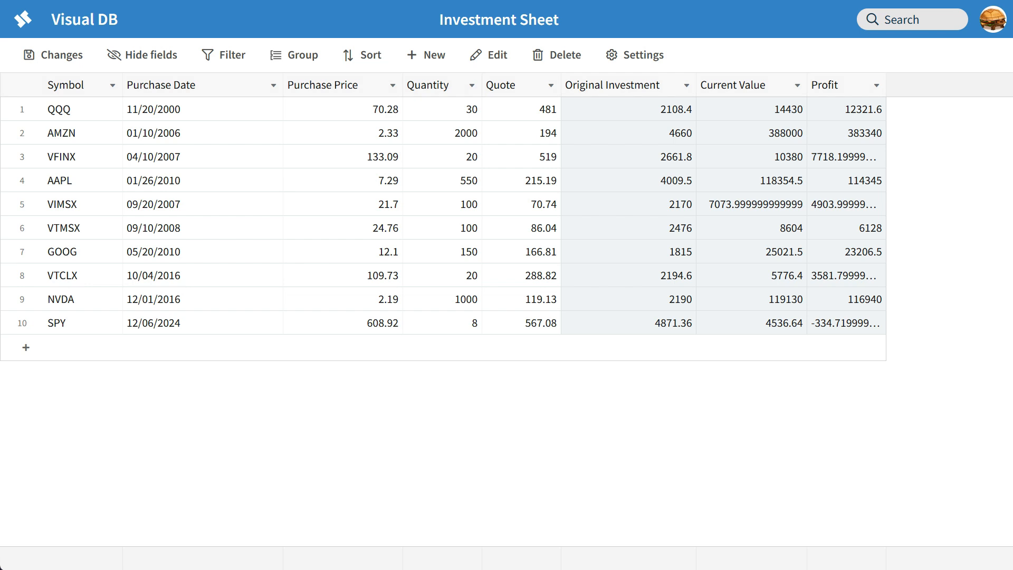
Set the format of the Original Investment column to Currency with 2 decimal places.
left_click(686, 85)
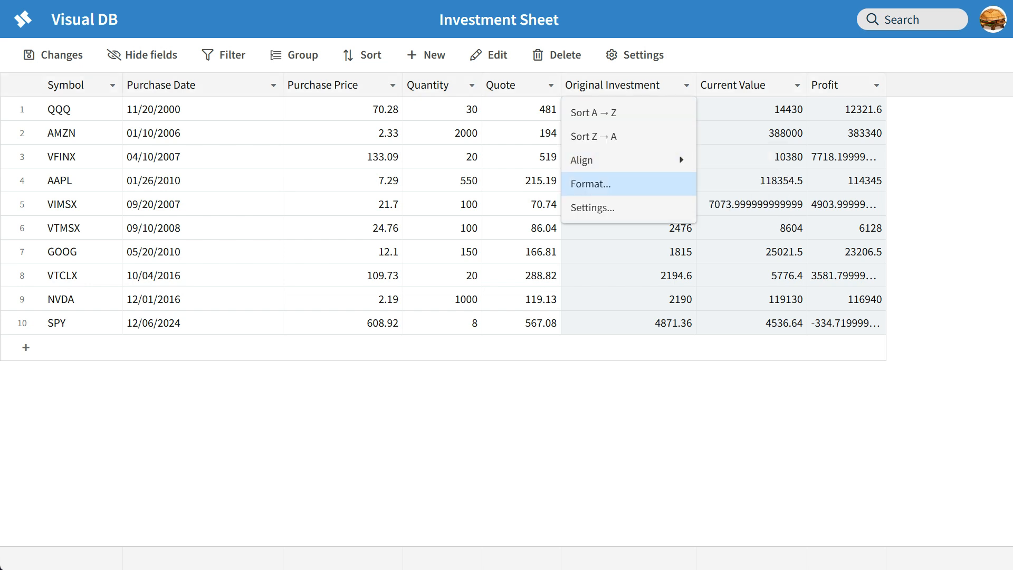
key("Return")
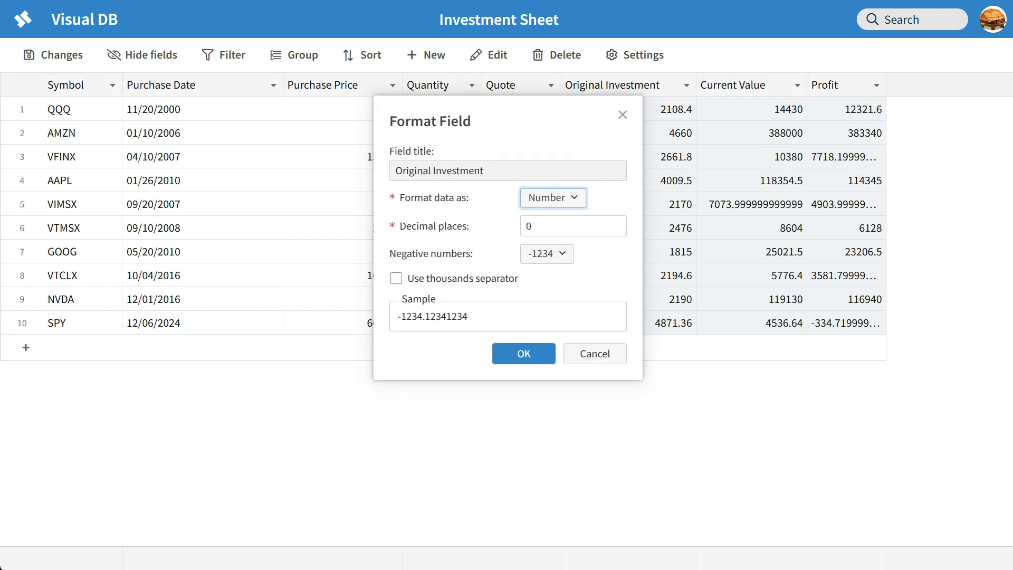
key("space")
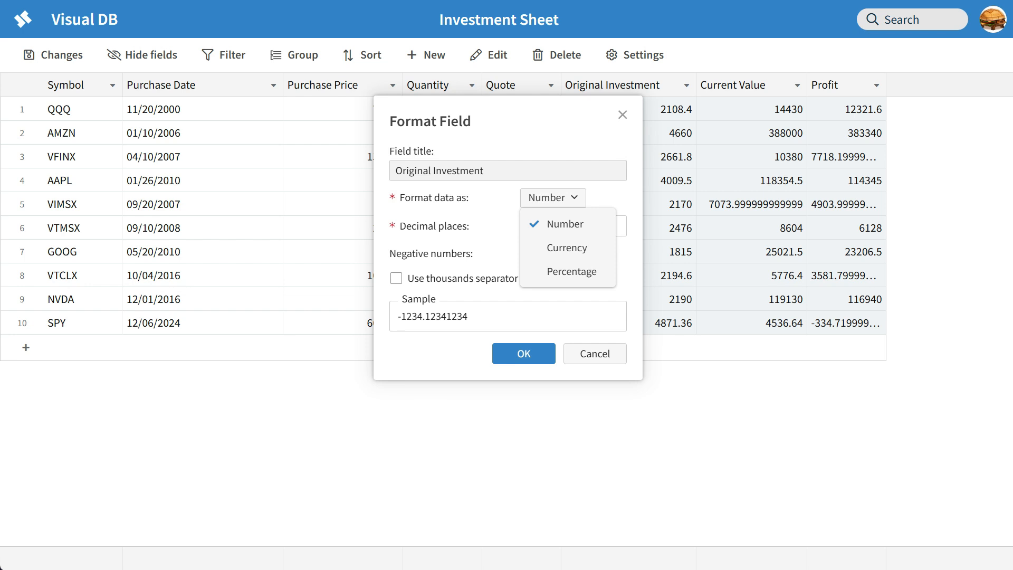
key("Down")
key("Down")
key("Return")
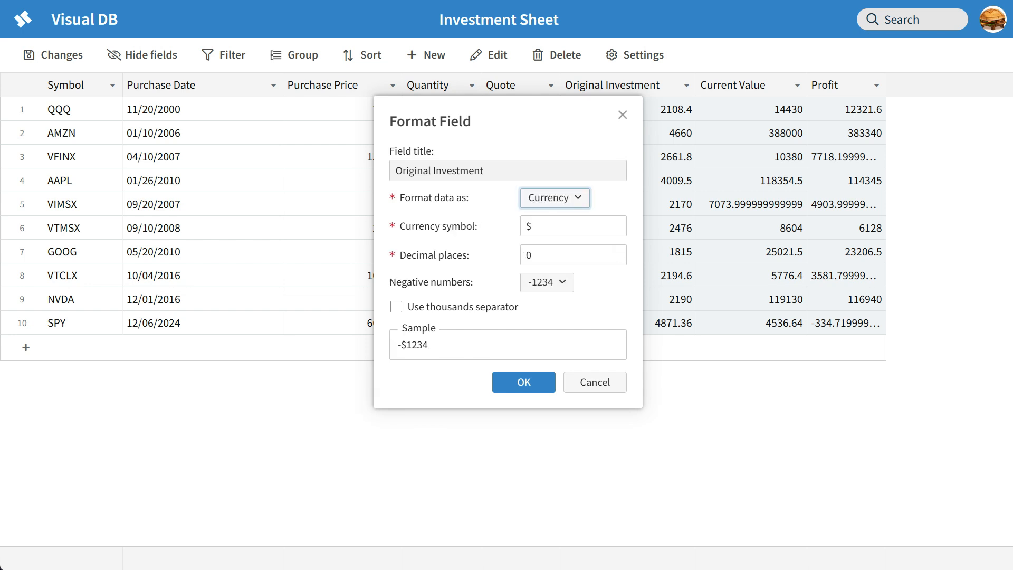
key("Tab")
key("Tab")
key("BackSpace")
type("2")
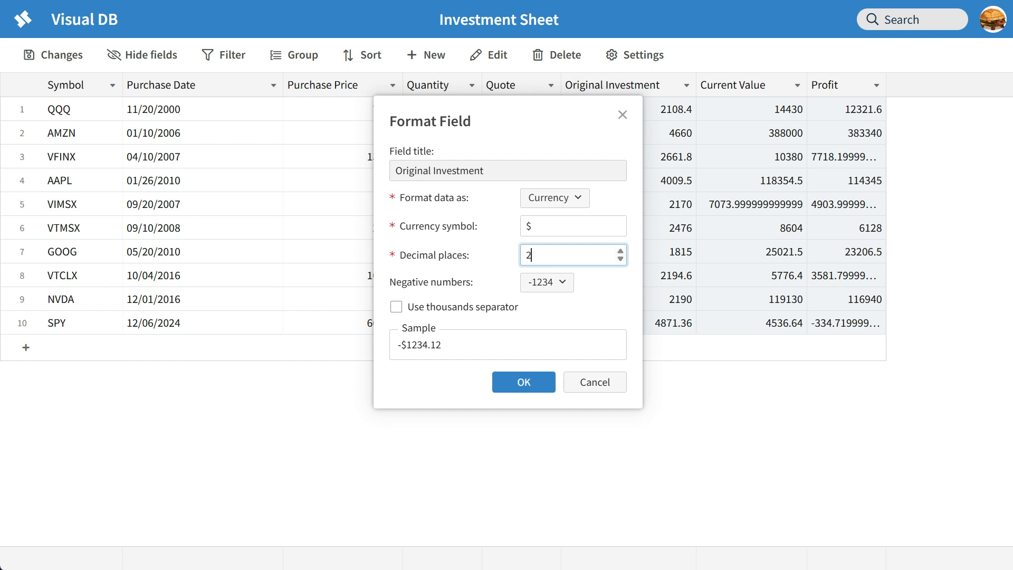
Show Original Investment's negative numbers as (1234), use the thousands separator and apply the format.
left_click(547, 283)
left_click(560, 332)
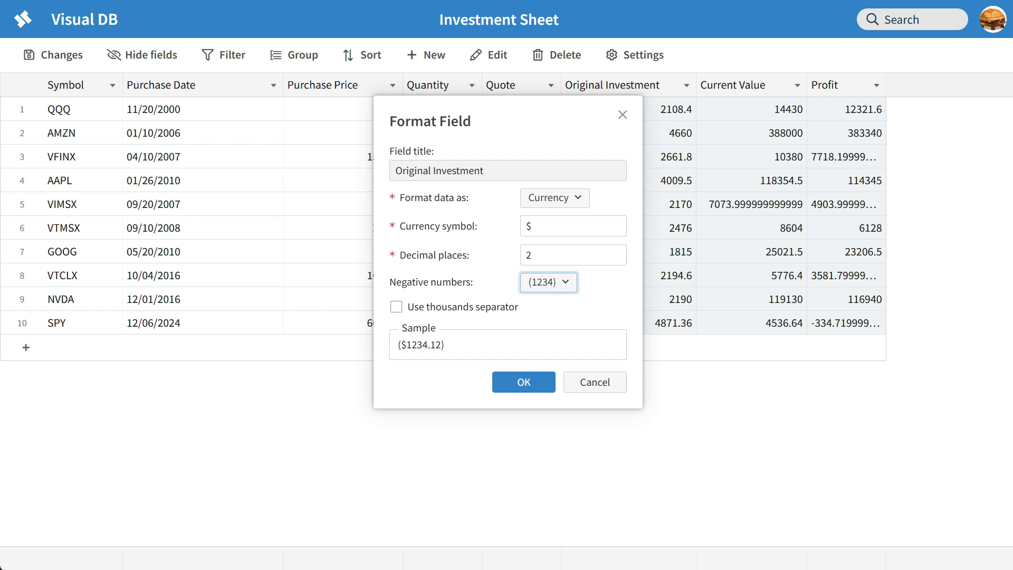
left_click(395, 307)
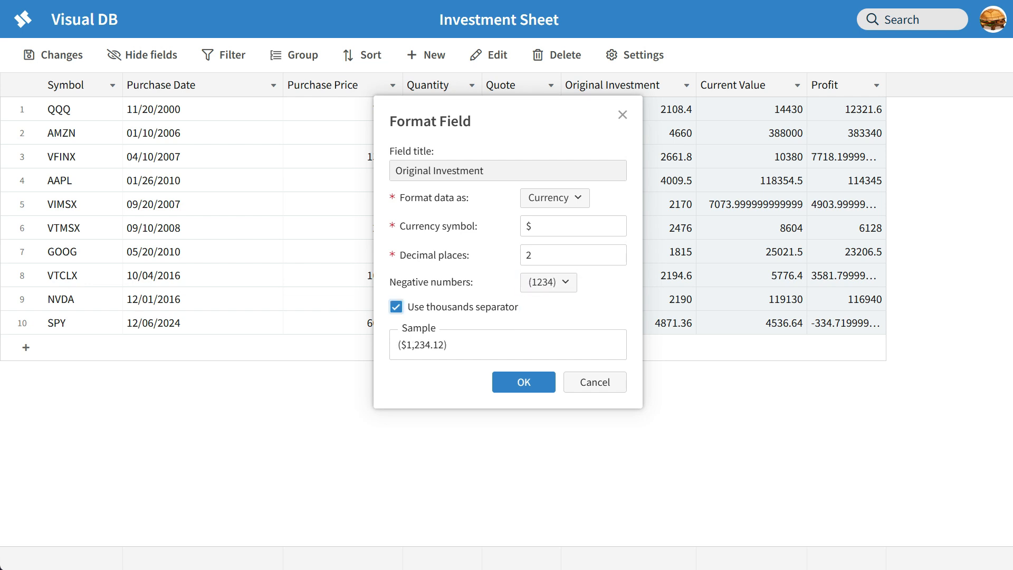
left_click(523, 382)
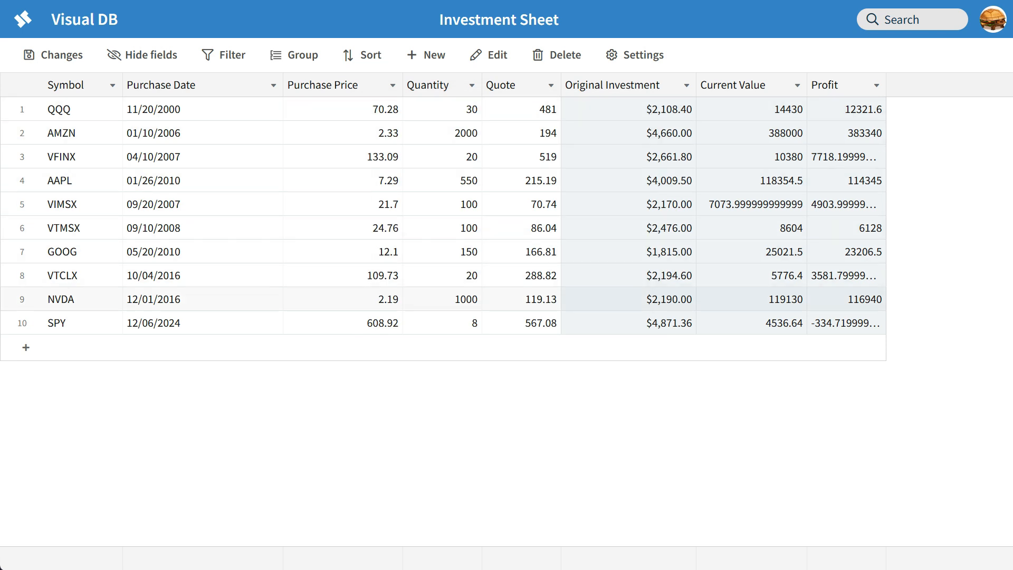
left_click(629, 156)
left_click(628, 204)
Format the Current Value column as Currency with 2 decimal places, negative numbers as (1234) and the thousands separator.
left_click(797, 85)
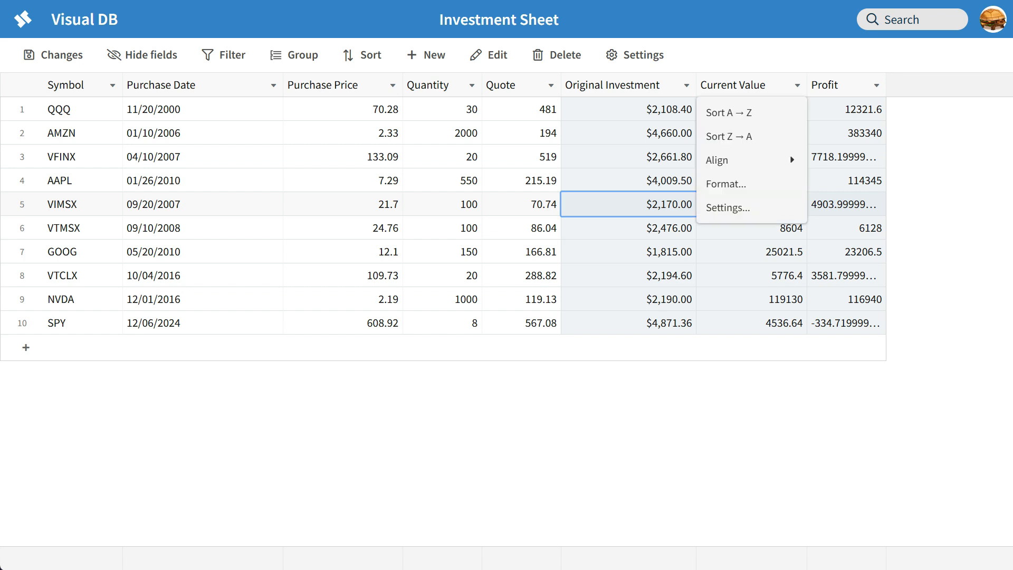
left_click(726, 183)
left_click(554, 197)
left_click(566, 245)
double_click(546, 255)
key("BackSpace")
type("2")
left_click(547, 282)
left_click(560, 332)
left_click(396, 306)
left_click(524, 382)
Format the Profit column as Currency with 2 decimal places, negative numbers as (1234) and the thousands separator.
left_click(846, 157)
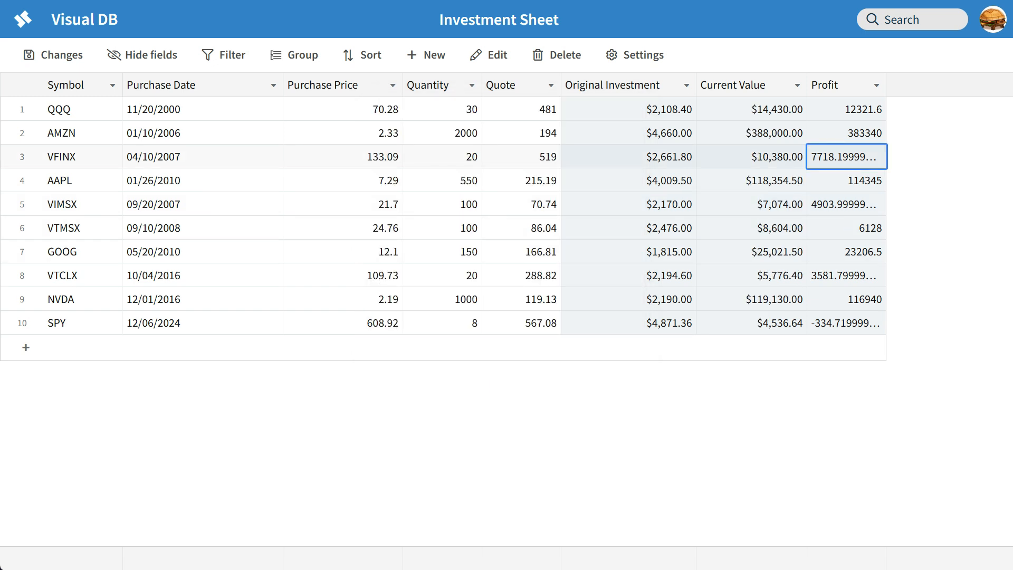
left_click(876, 85)
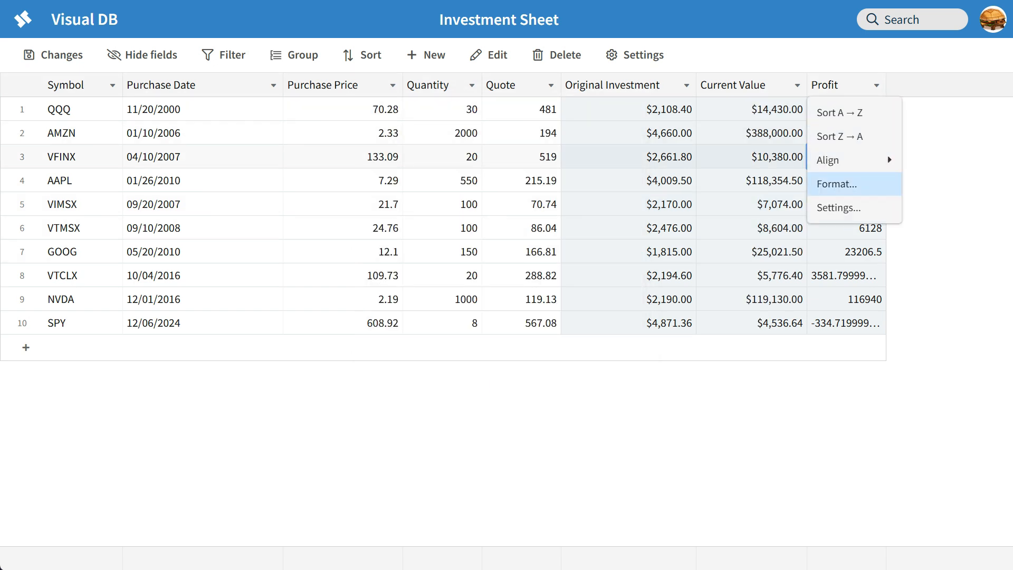
left_click(836, 184)
left_click(553, 198)
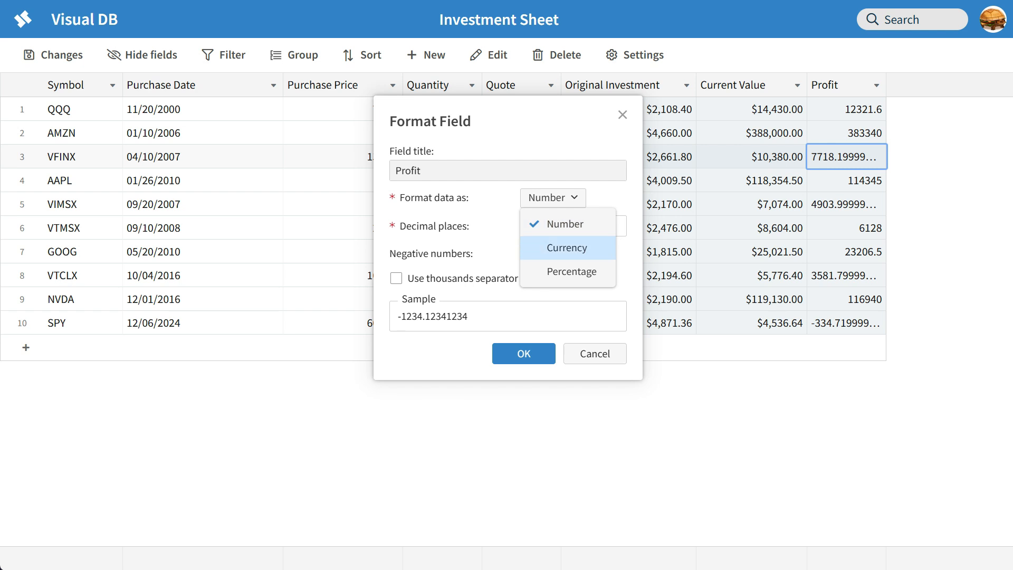
left_click(566, 248)
left_click(573, 255)
type("2")
left_click(546, 282)
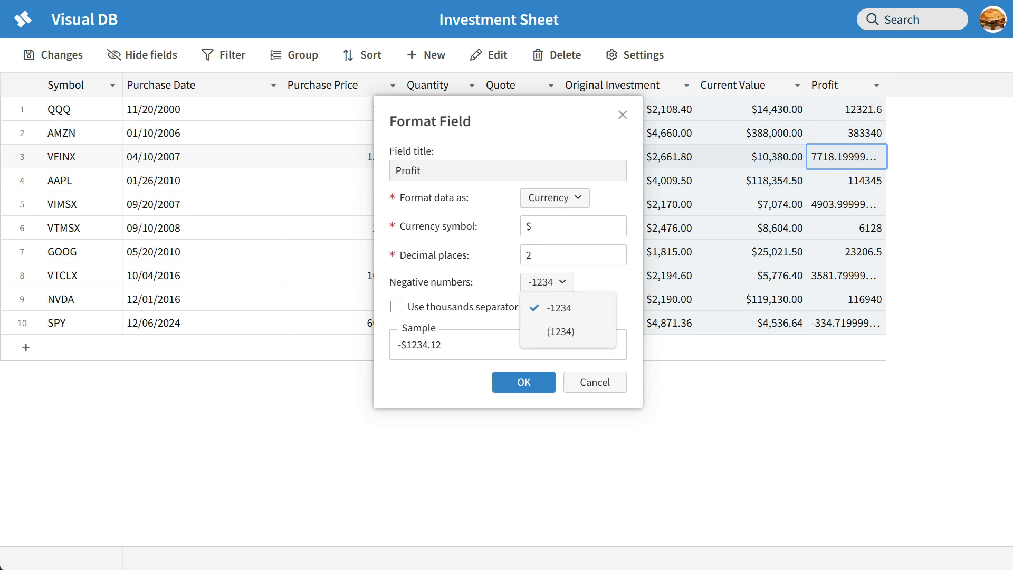
left_click(560, 331)
left_click(396, 306)
left_click(524, 382)
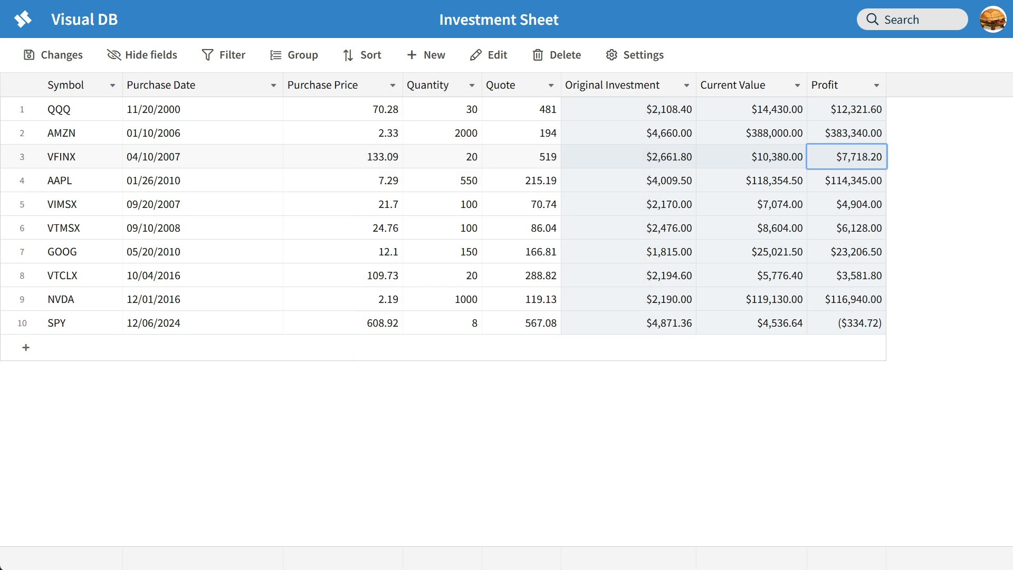
Format the Quote column as Currency with 2 decimal places, negative numbers as (1234) and the thousands separator.
left_click(550, 85)
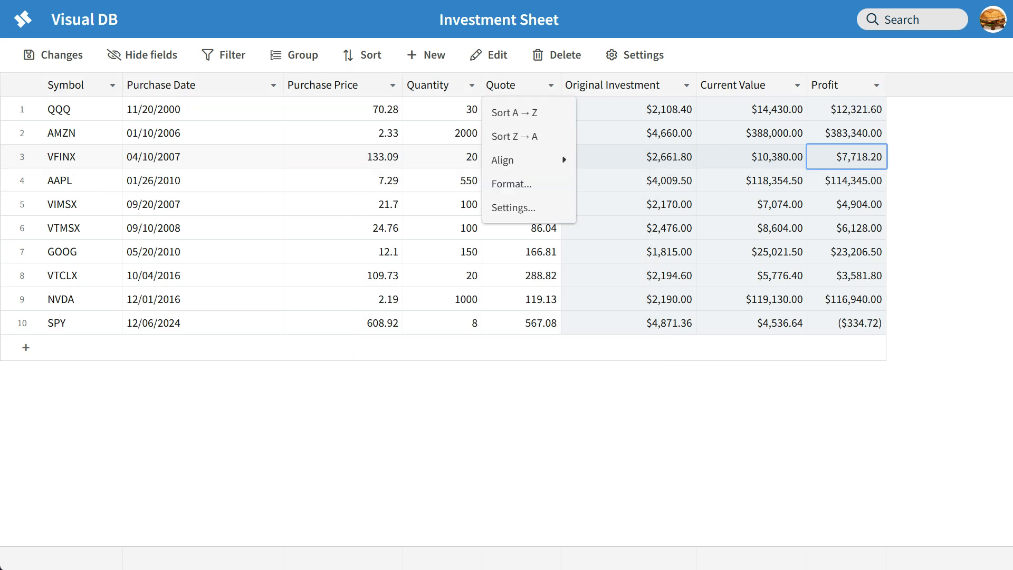
left_click(511, 183)
left_click(554, 197)
left_click(559, 248)
left_click(572, 225)
key("Tab")
type("2")
left_click(547, 282)
left_click(561, 332)
left_click(397, 306)
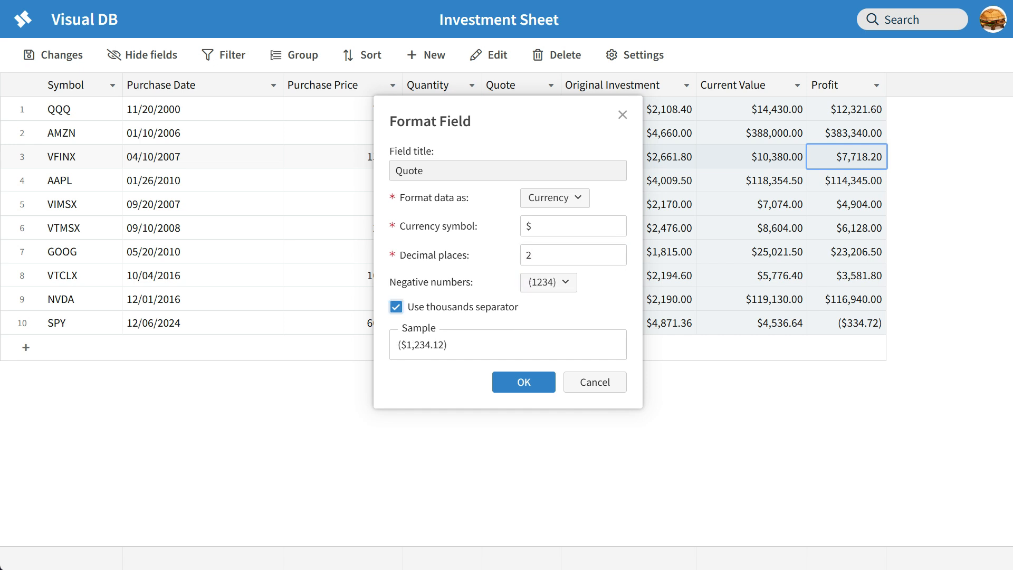
key("Return")
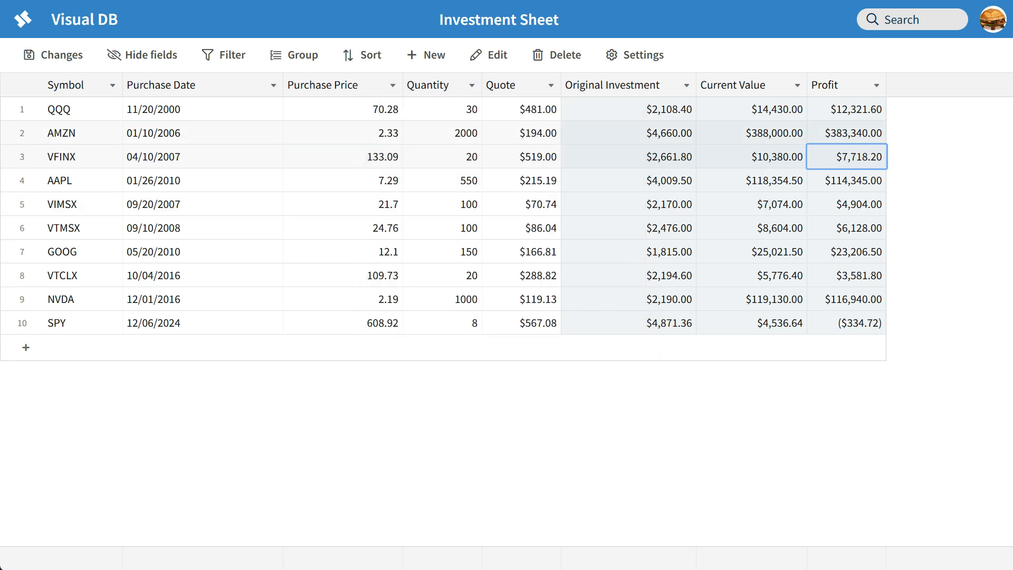
Format the Purchase Price column as Currency with 2 decimal places, negative numbers as (1234) and the thousands separator.
left_click(392, 86)
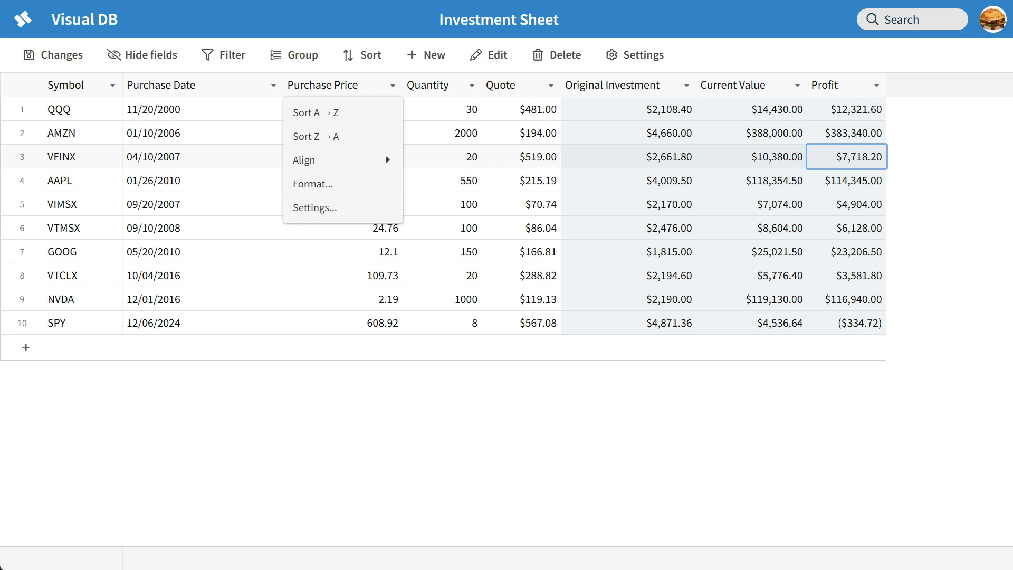
left_click(313, 183)
left_click(554, 197)
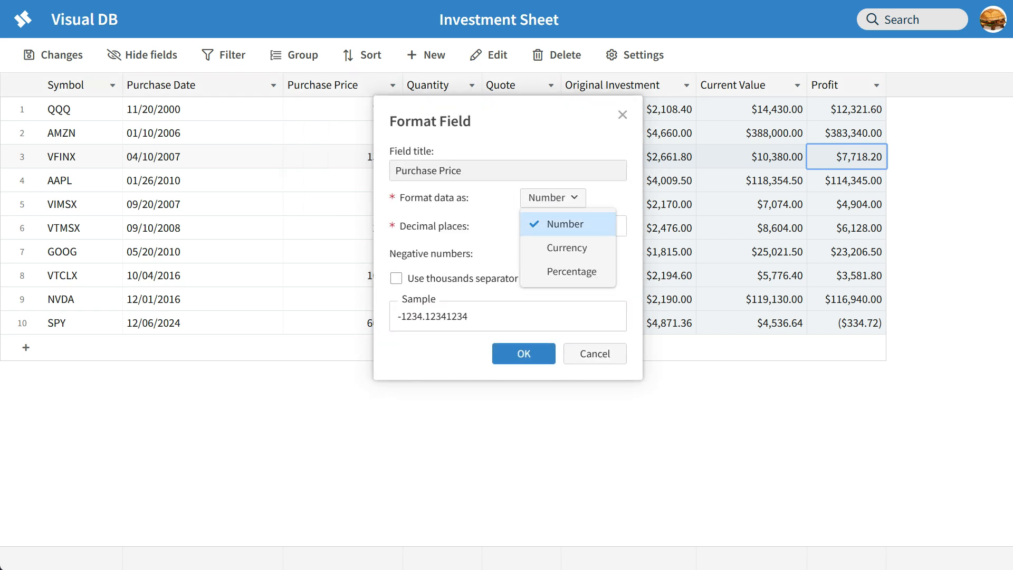
left_click(568, 246)
left_click(549, 255)
key("BackSpace")
type("2")
left_click(547, 282)
left_click(554, 330)
left_click(396, 306)
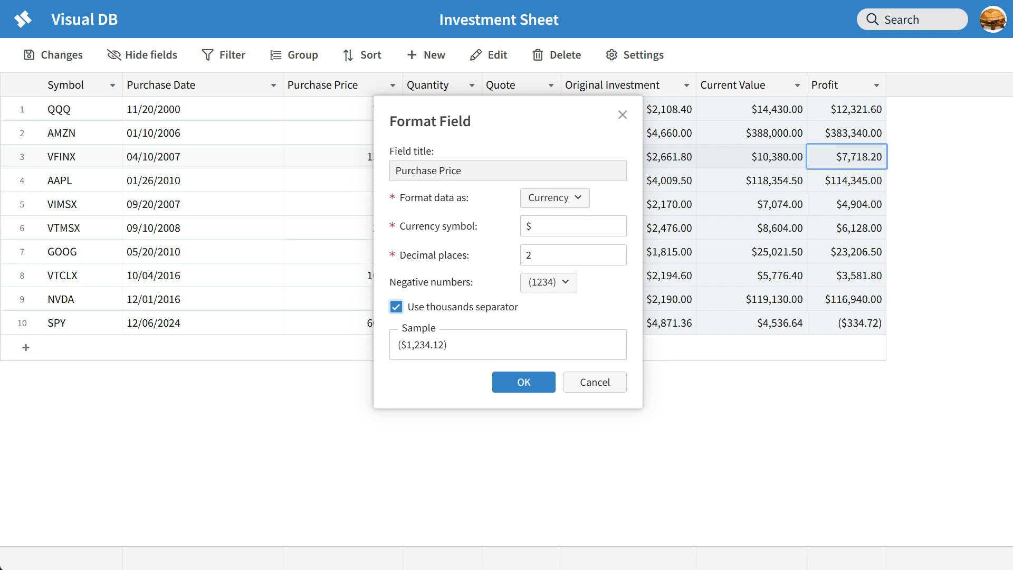
left_click(524, 382)
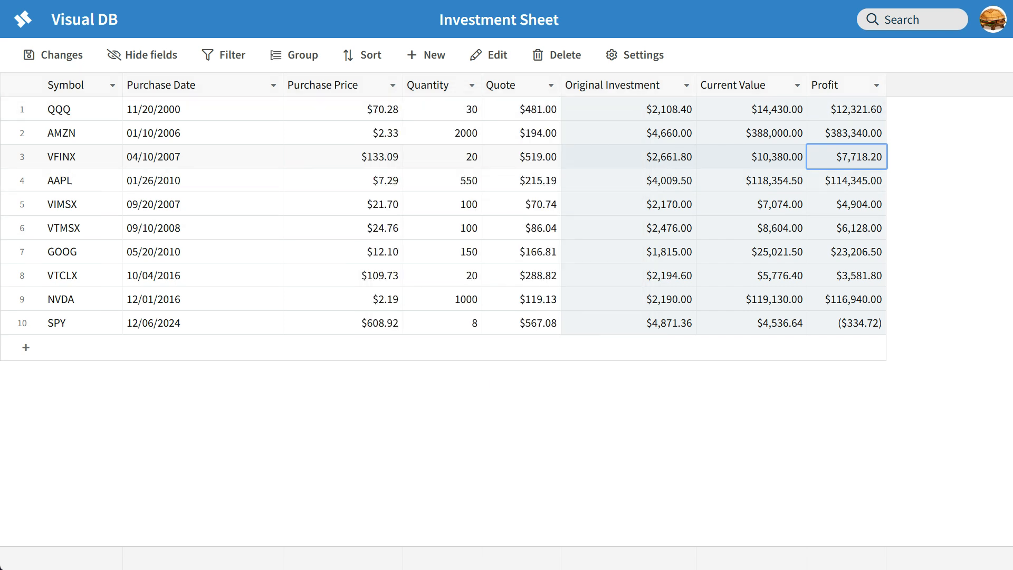
Format the Quantity column as Number with 0 decimal places, negative numbers as (1234) and the thousands separator.
left_click(472, 84)
left_click(432, 183)
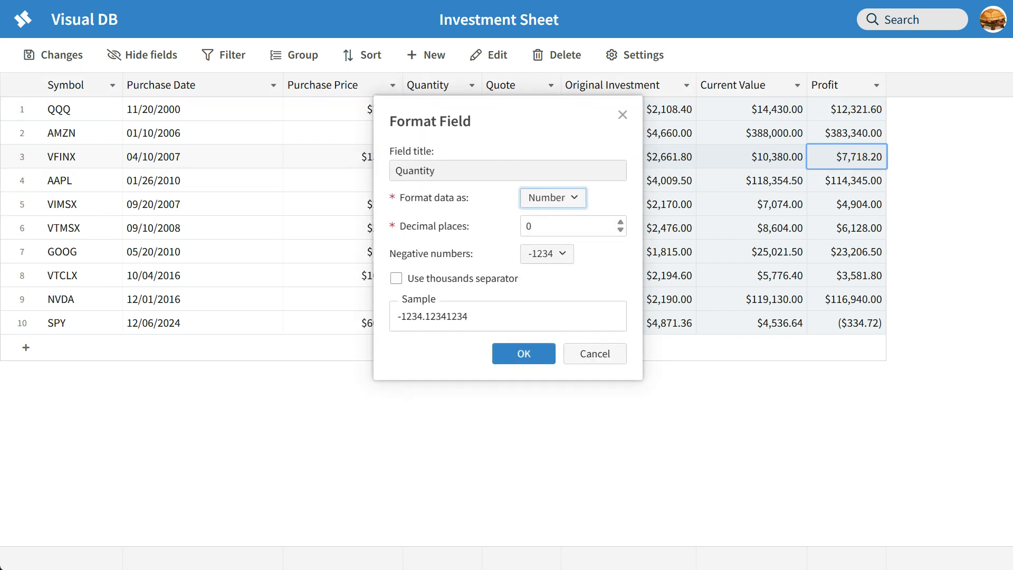
left_click(549, 225)
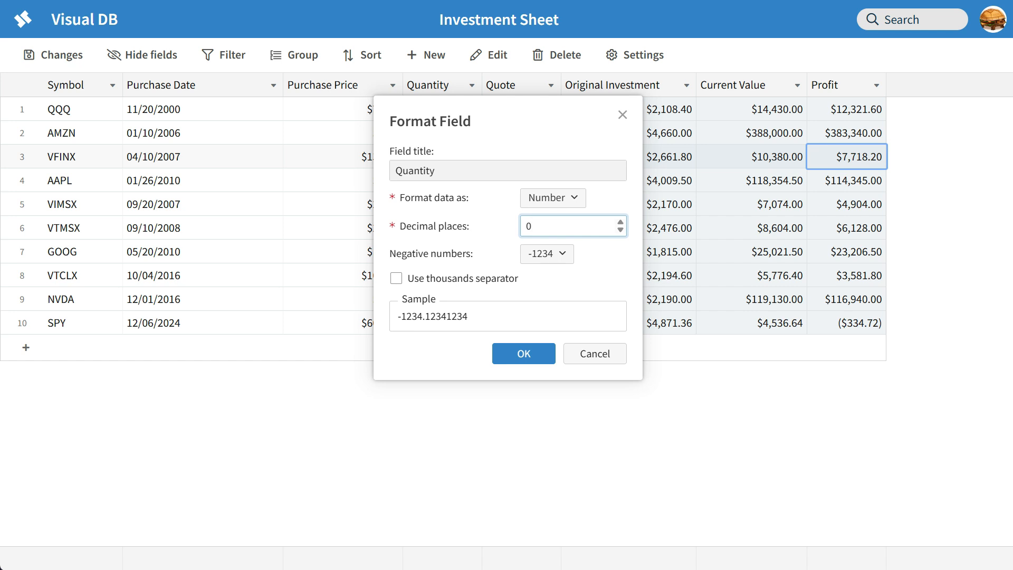
left_click(547, 254)
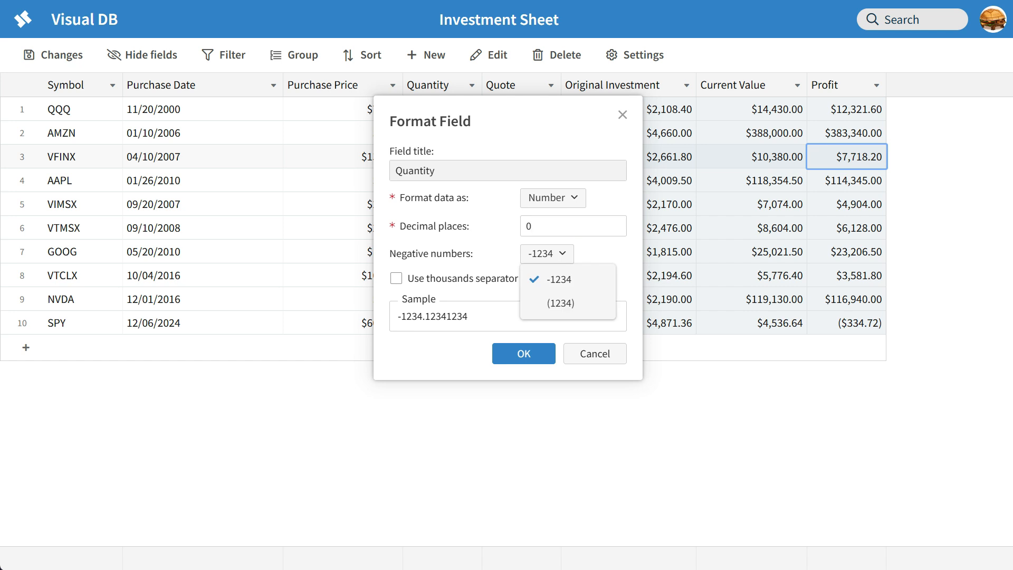
left_click(562, 303)
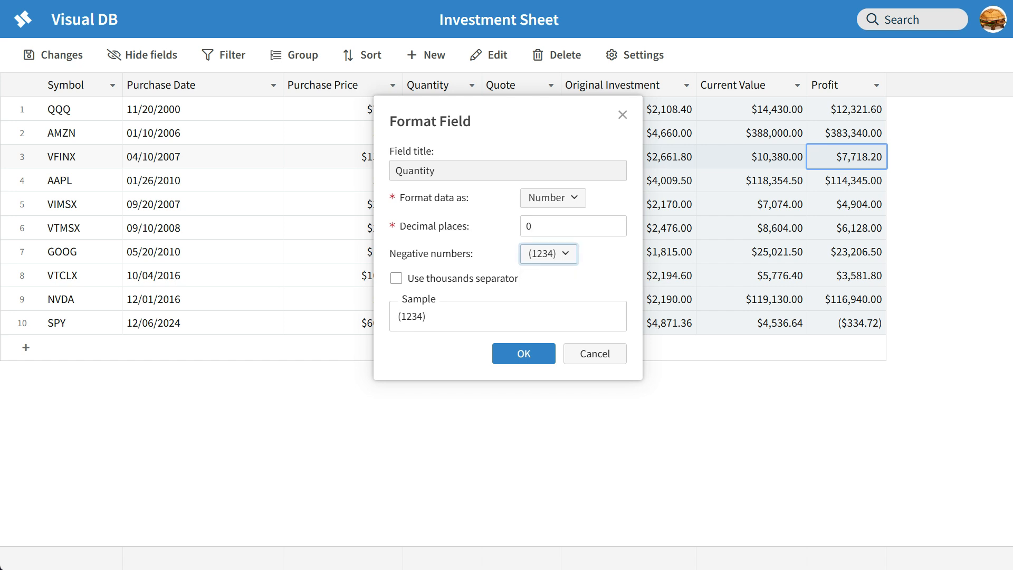
left_click(396, 278)
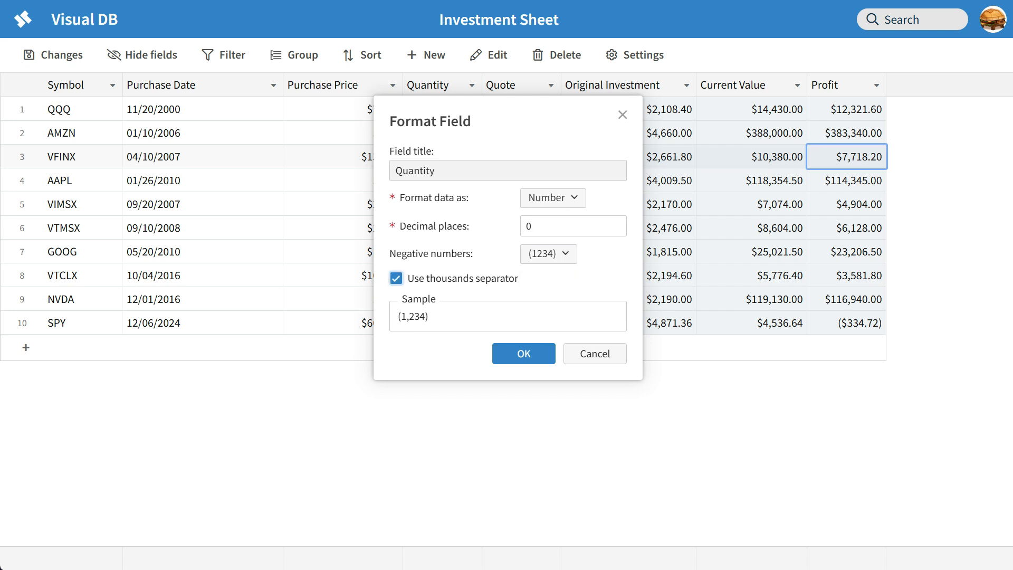
key("Return")
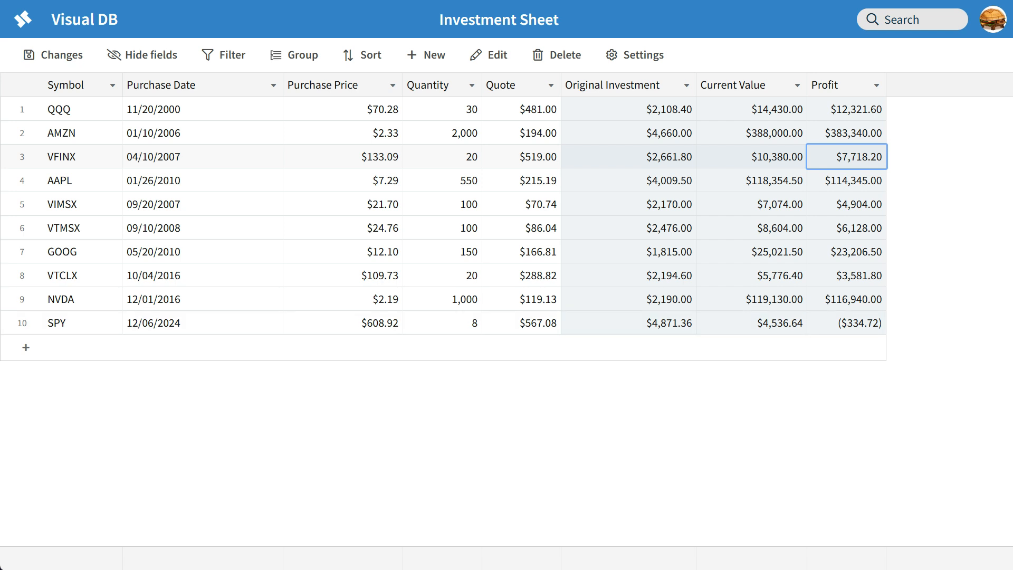
left_click(442, 133)
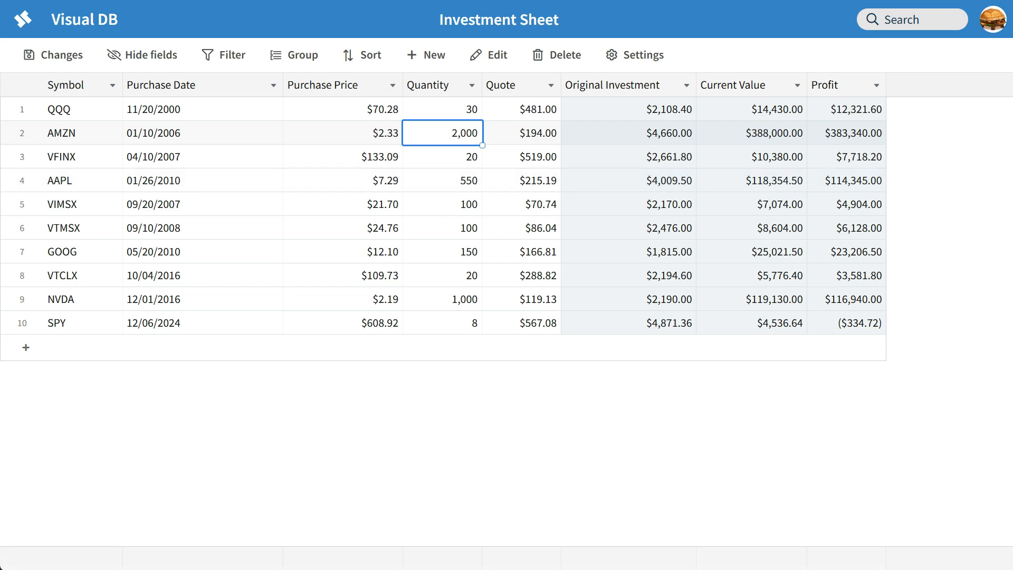
Add a Sum summary to the Original Investment, Current Value and Profit columns.
left_click(666, 559)
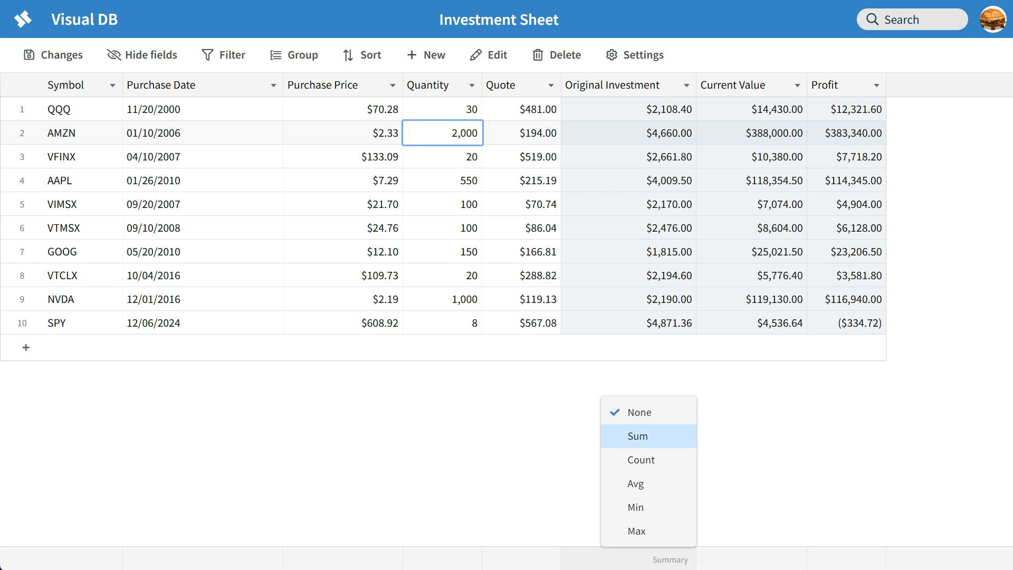
left_click(637, 436)
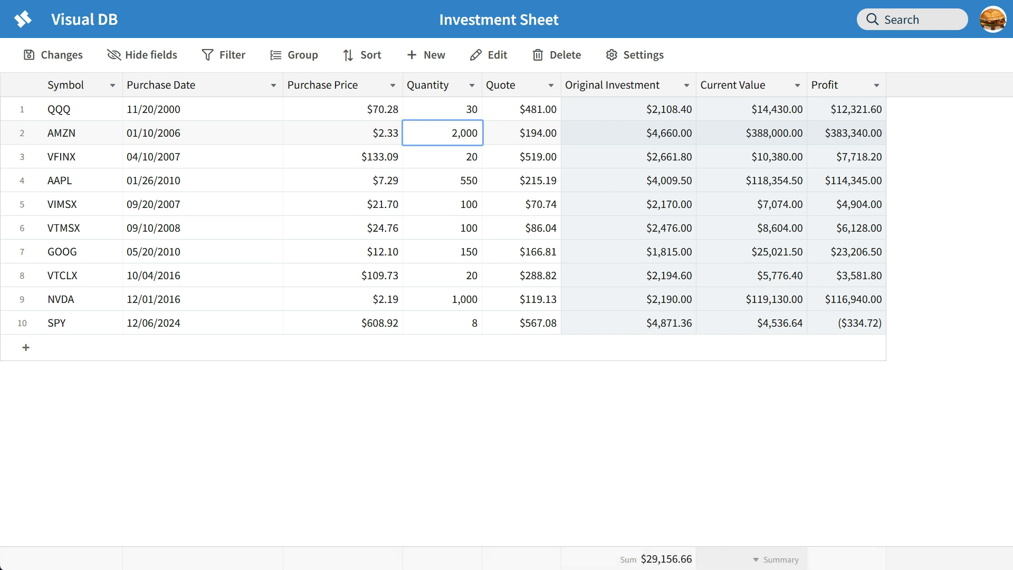
left_click(781, 559)
left_click(749, 436)
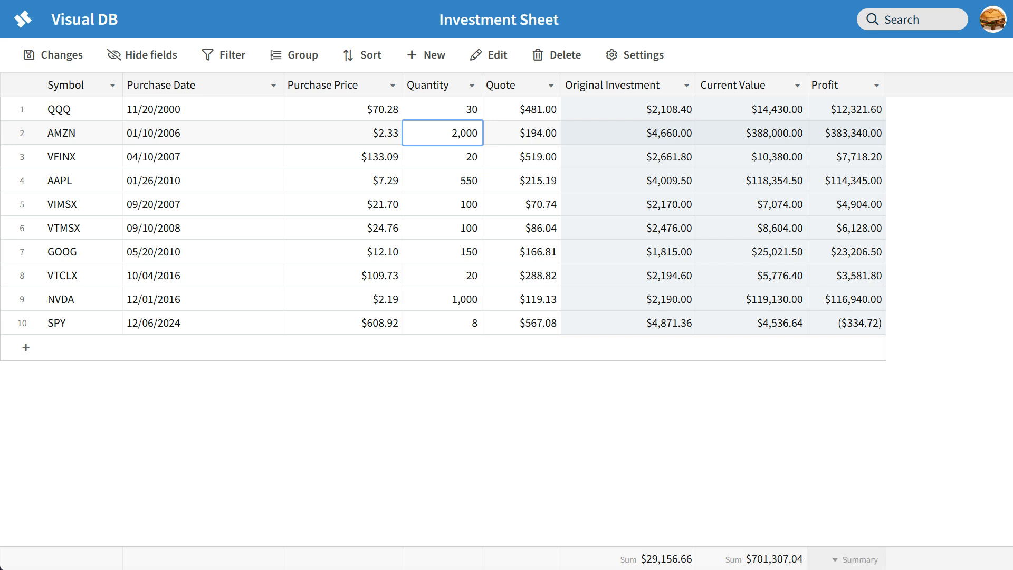
left_click(860, 559)
left_click(839, 436)
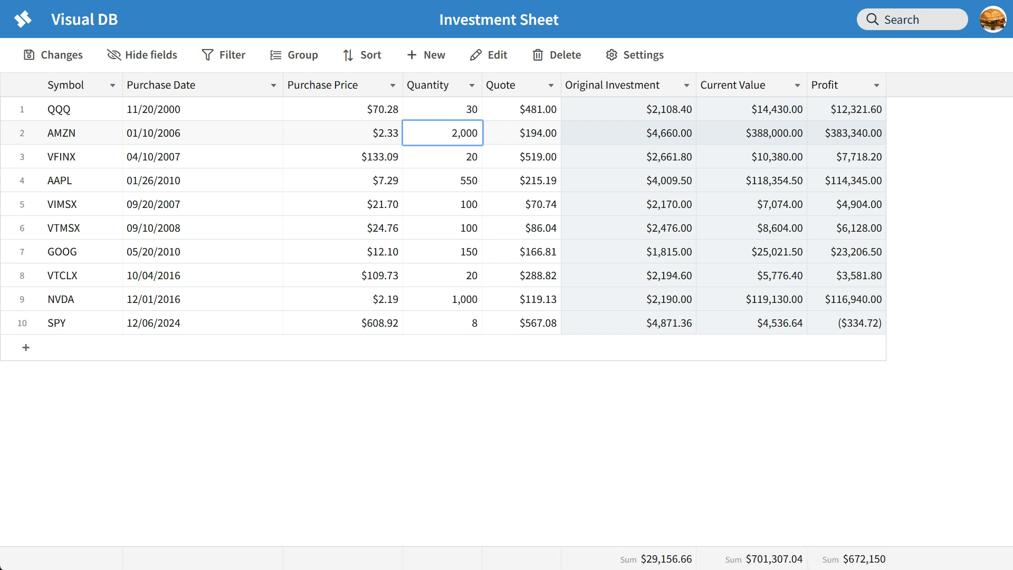